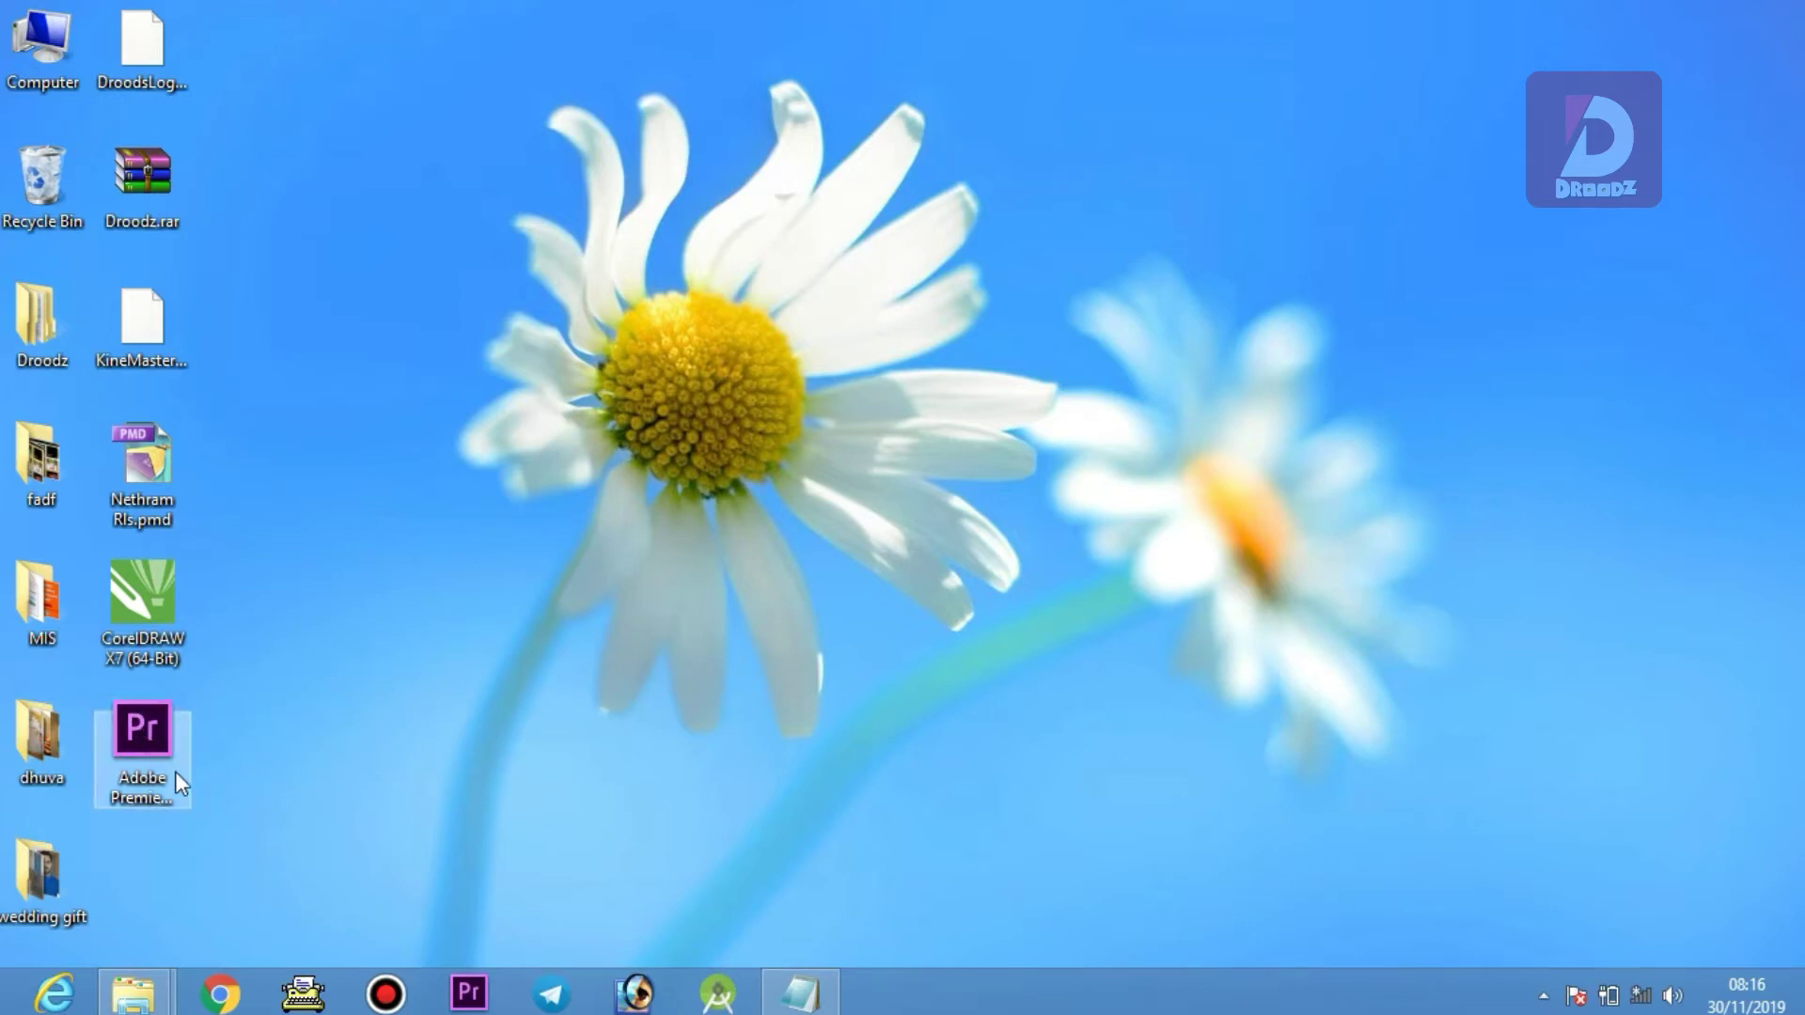
Step: Launch Adobe Premiere Pro and start a new project named CC2017
double_click(143, 725)
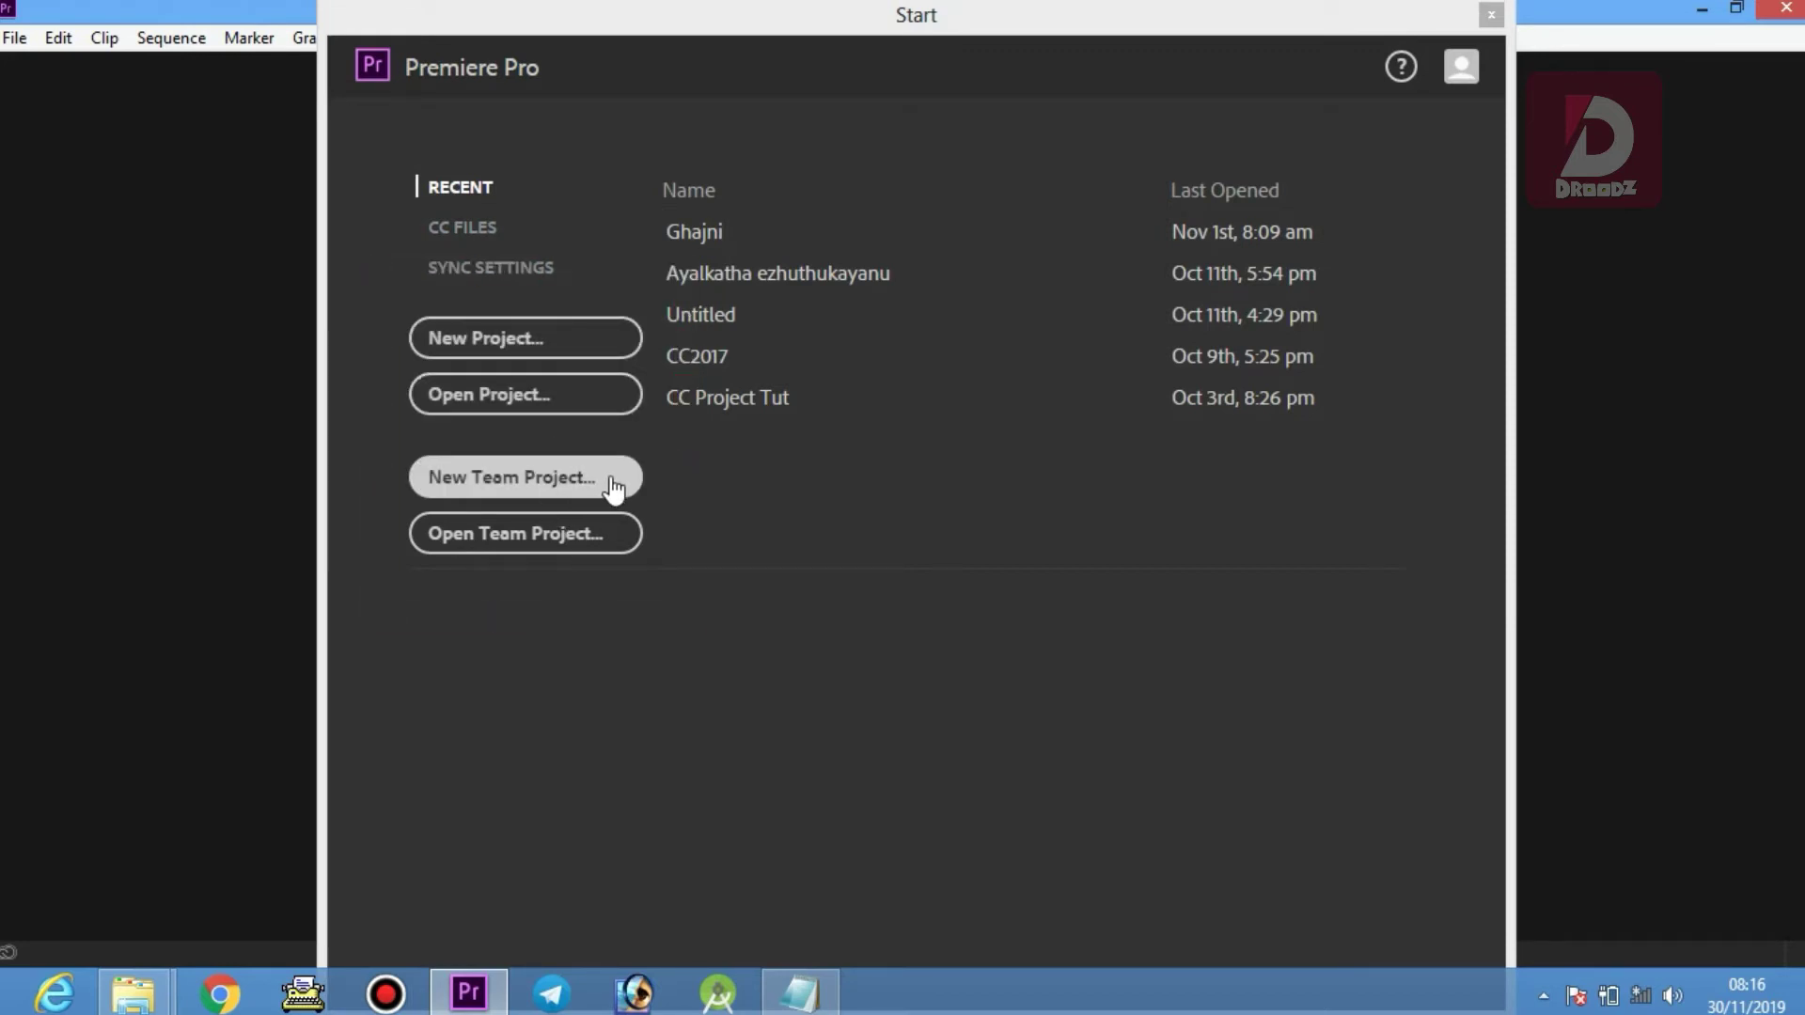
click(527, 554)
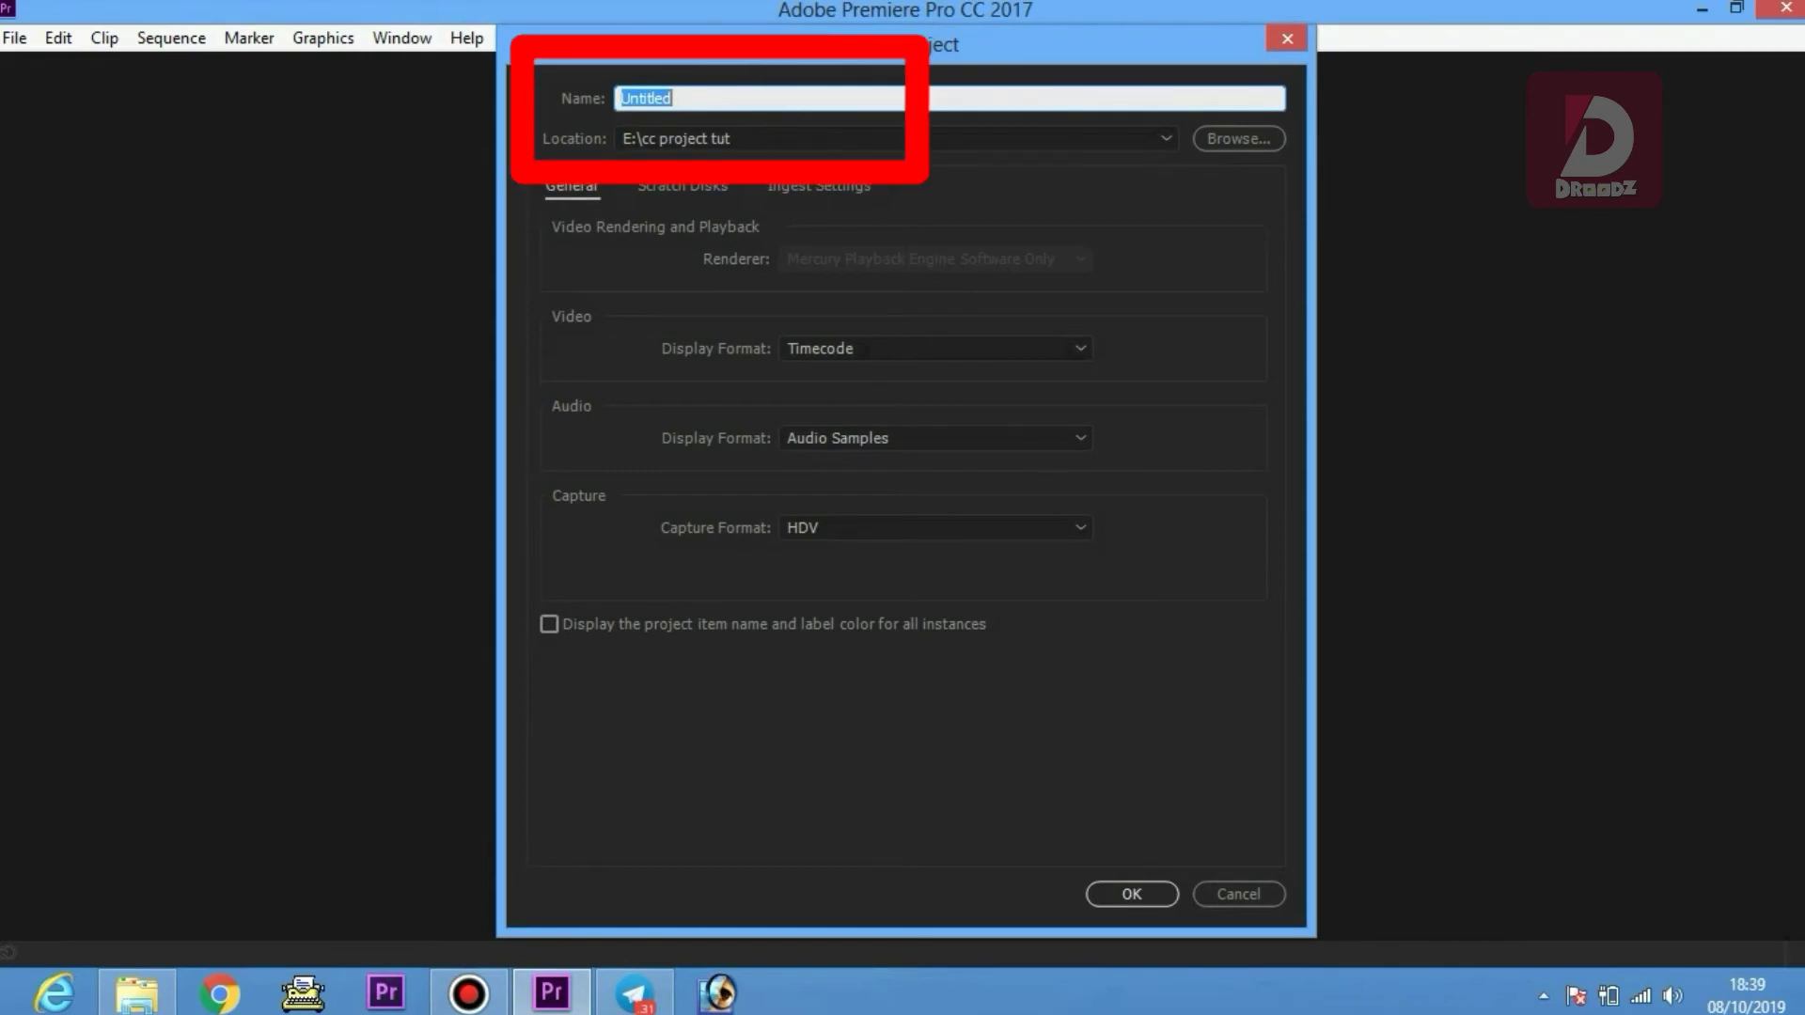
click(673, 98)
drag(673, 98, 622, 98)
text(CC2017)
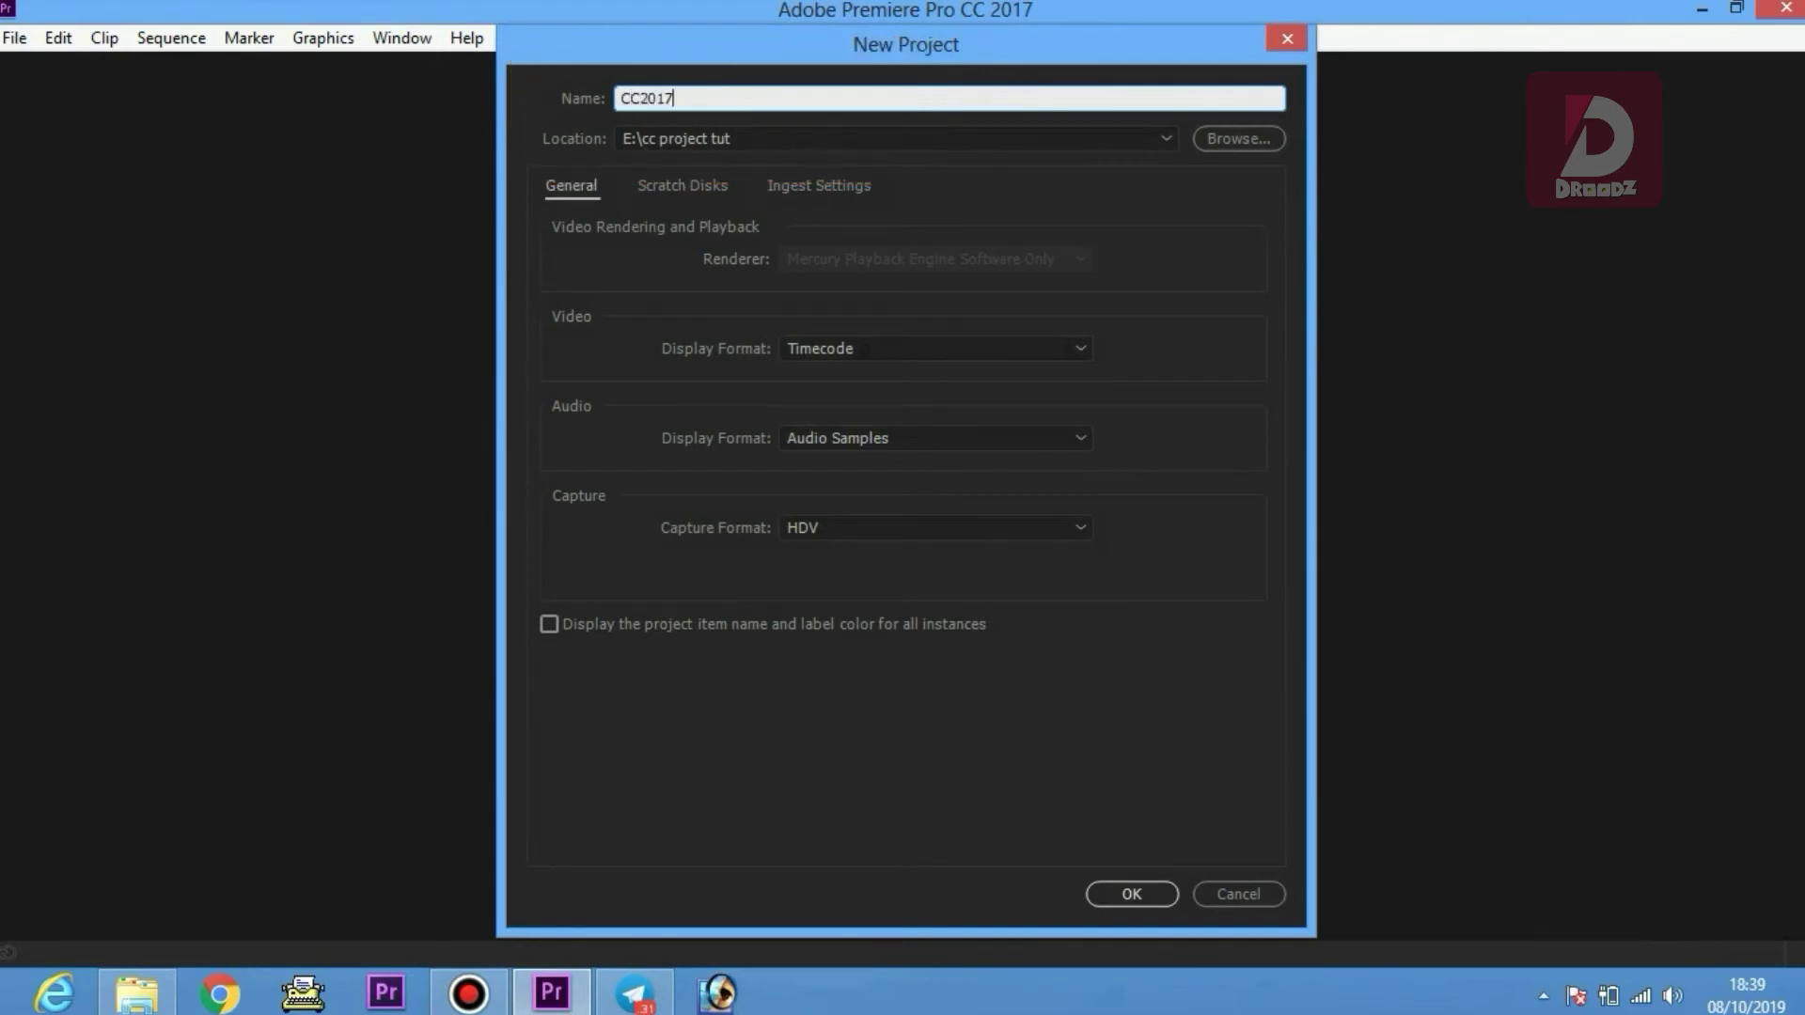
key(Tab)
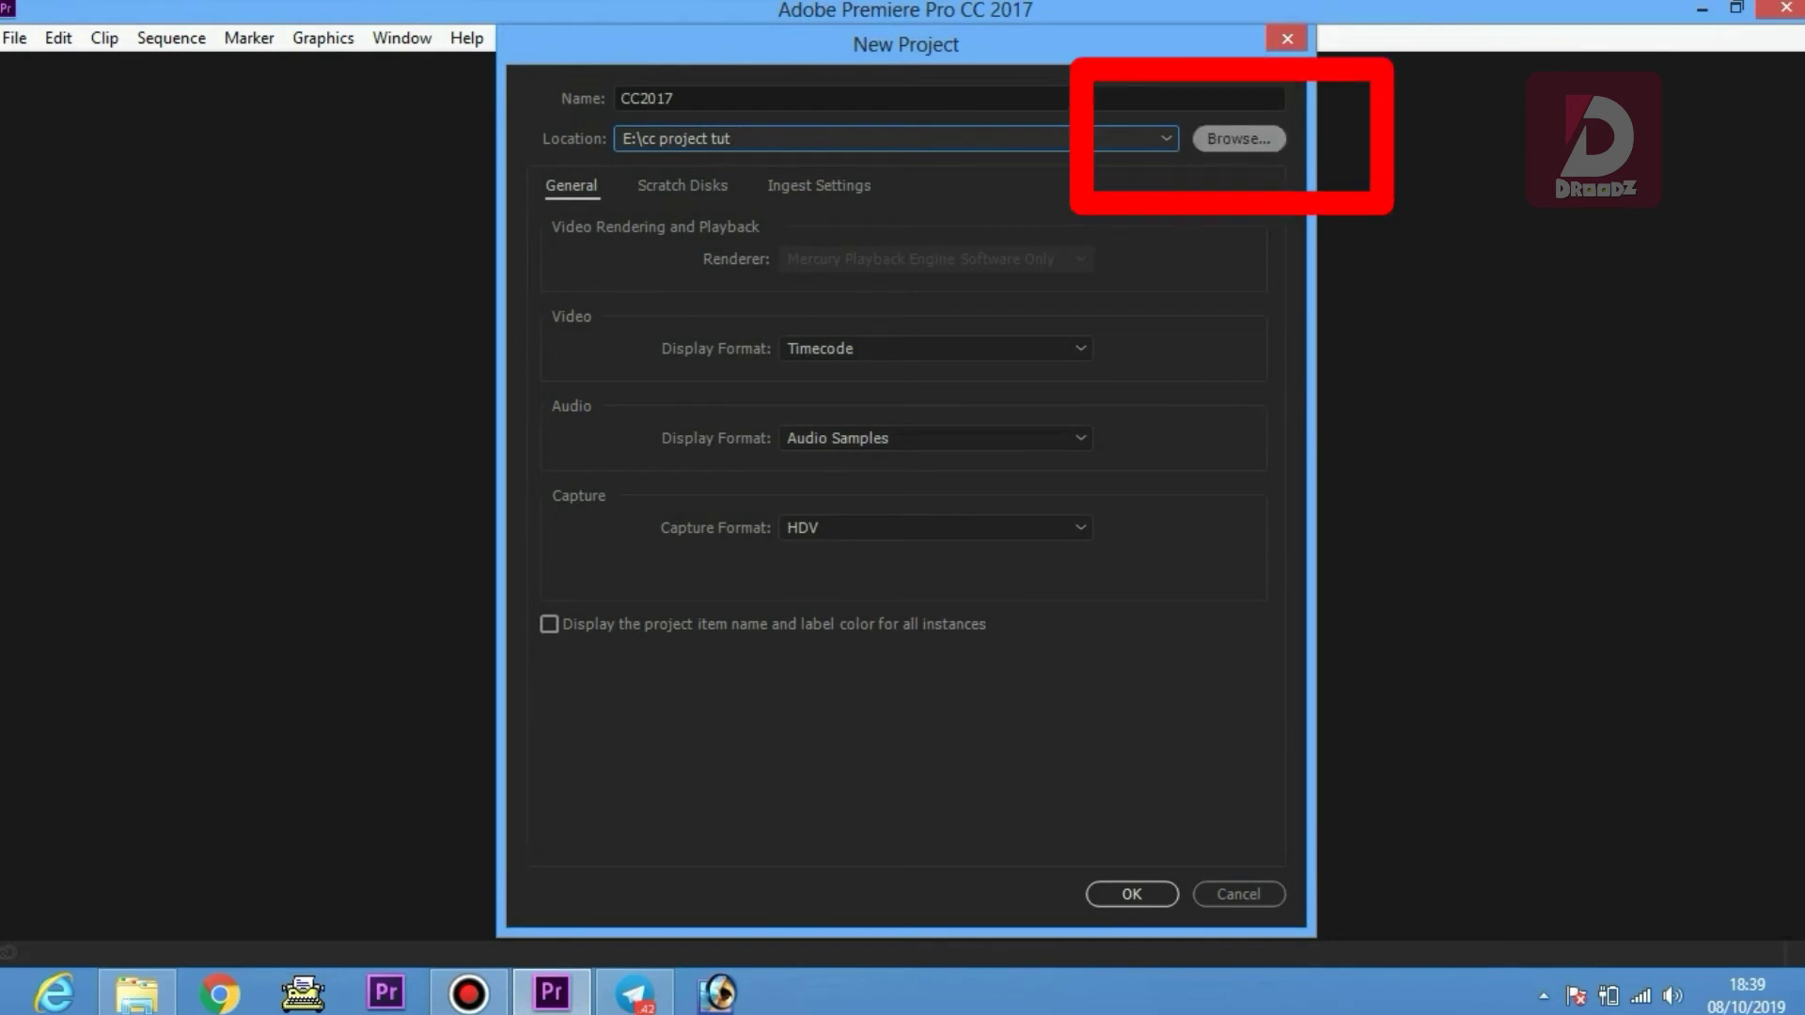
Step: Choose the cc project tut folder on Local Disk (E:) as the new project's location
click(1239, 138)
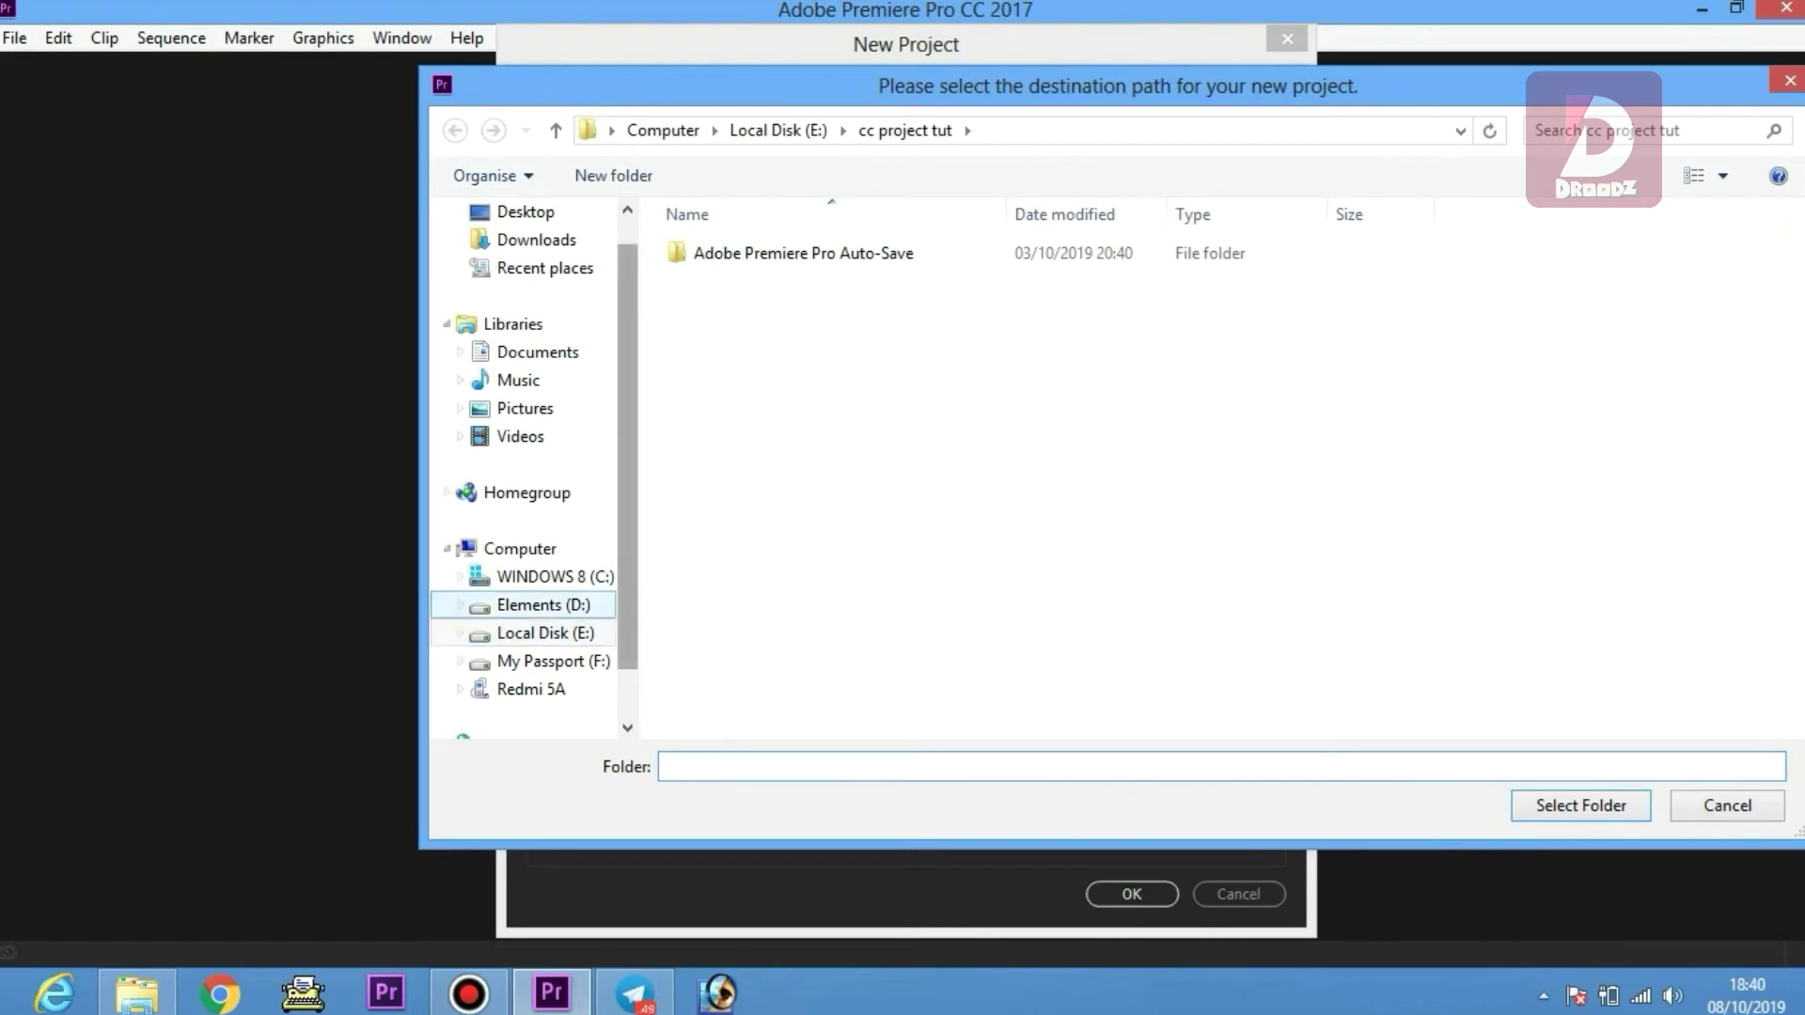
click(520, 549)
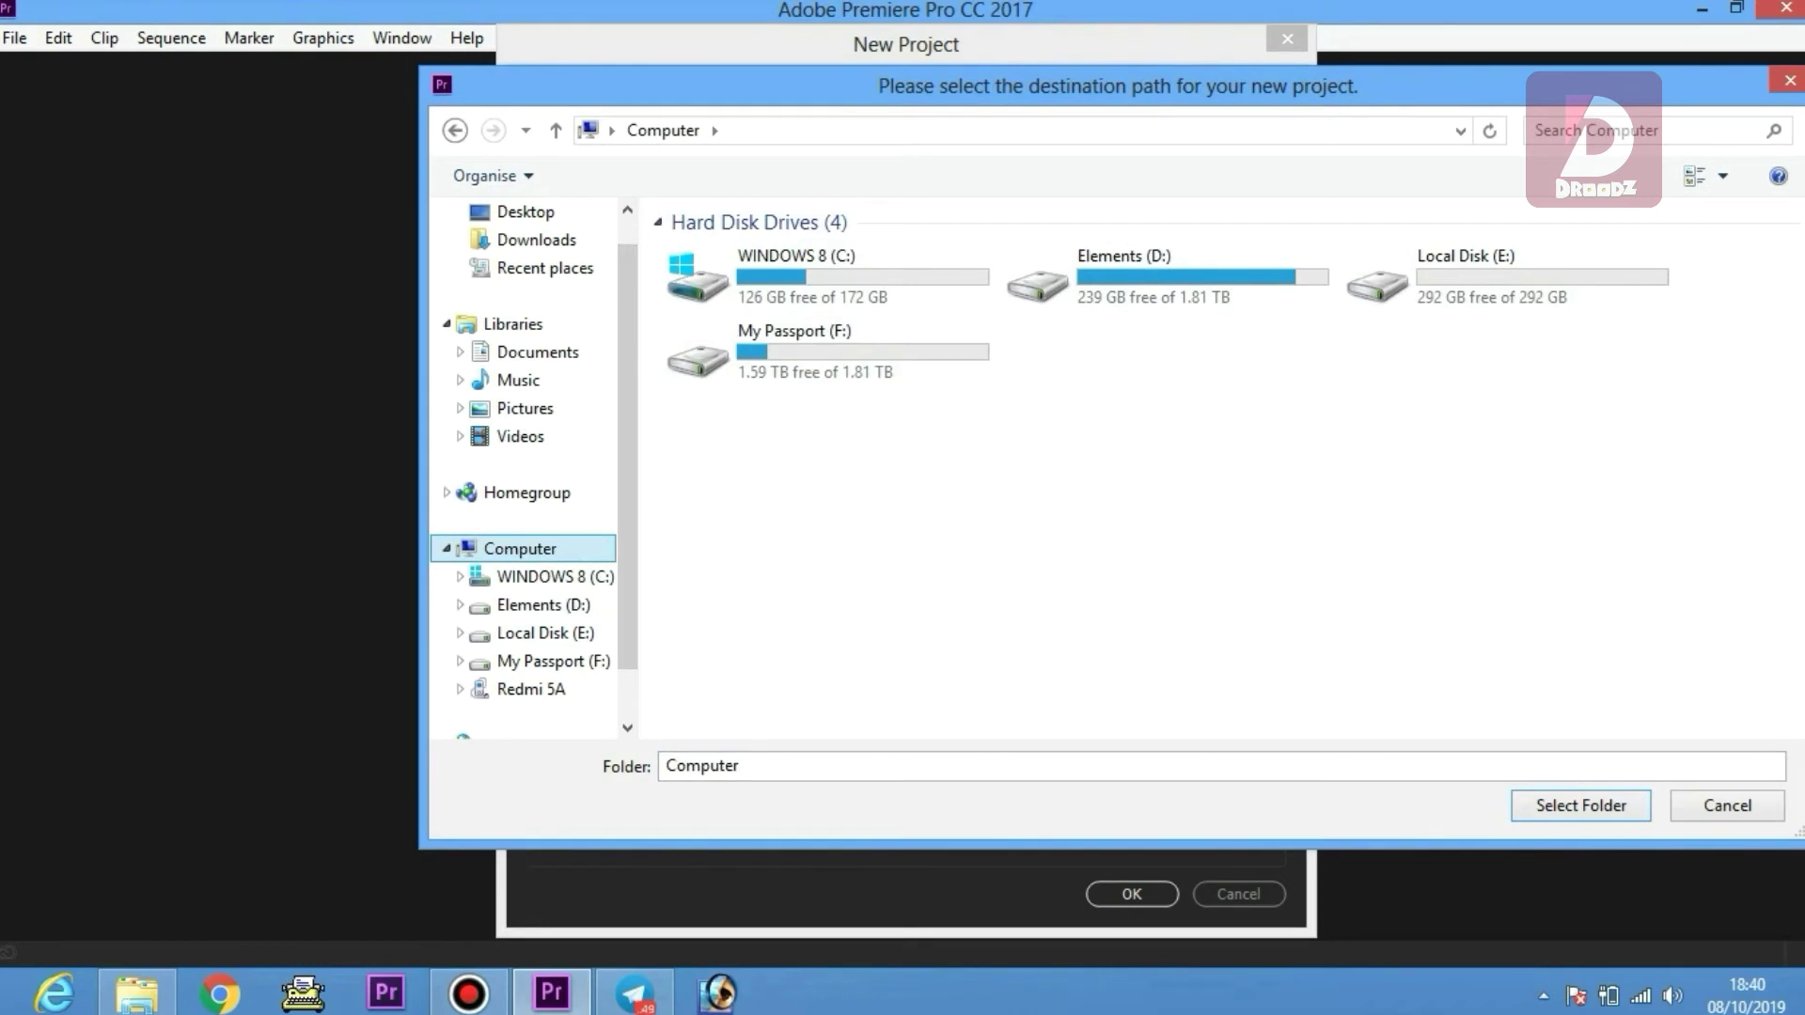
double_click(1382, 259)
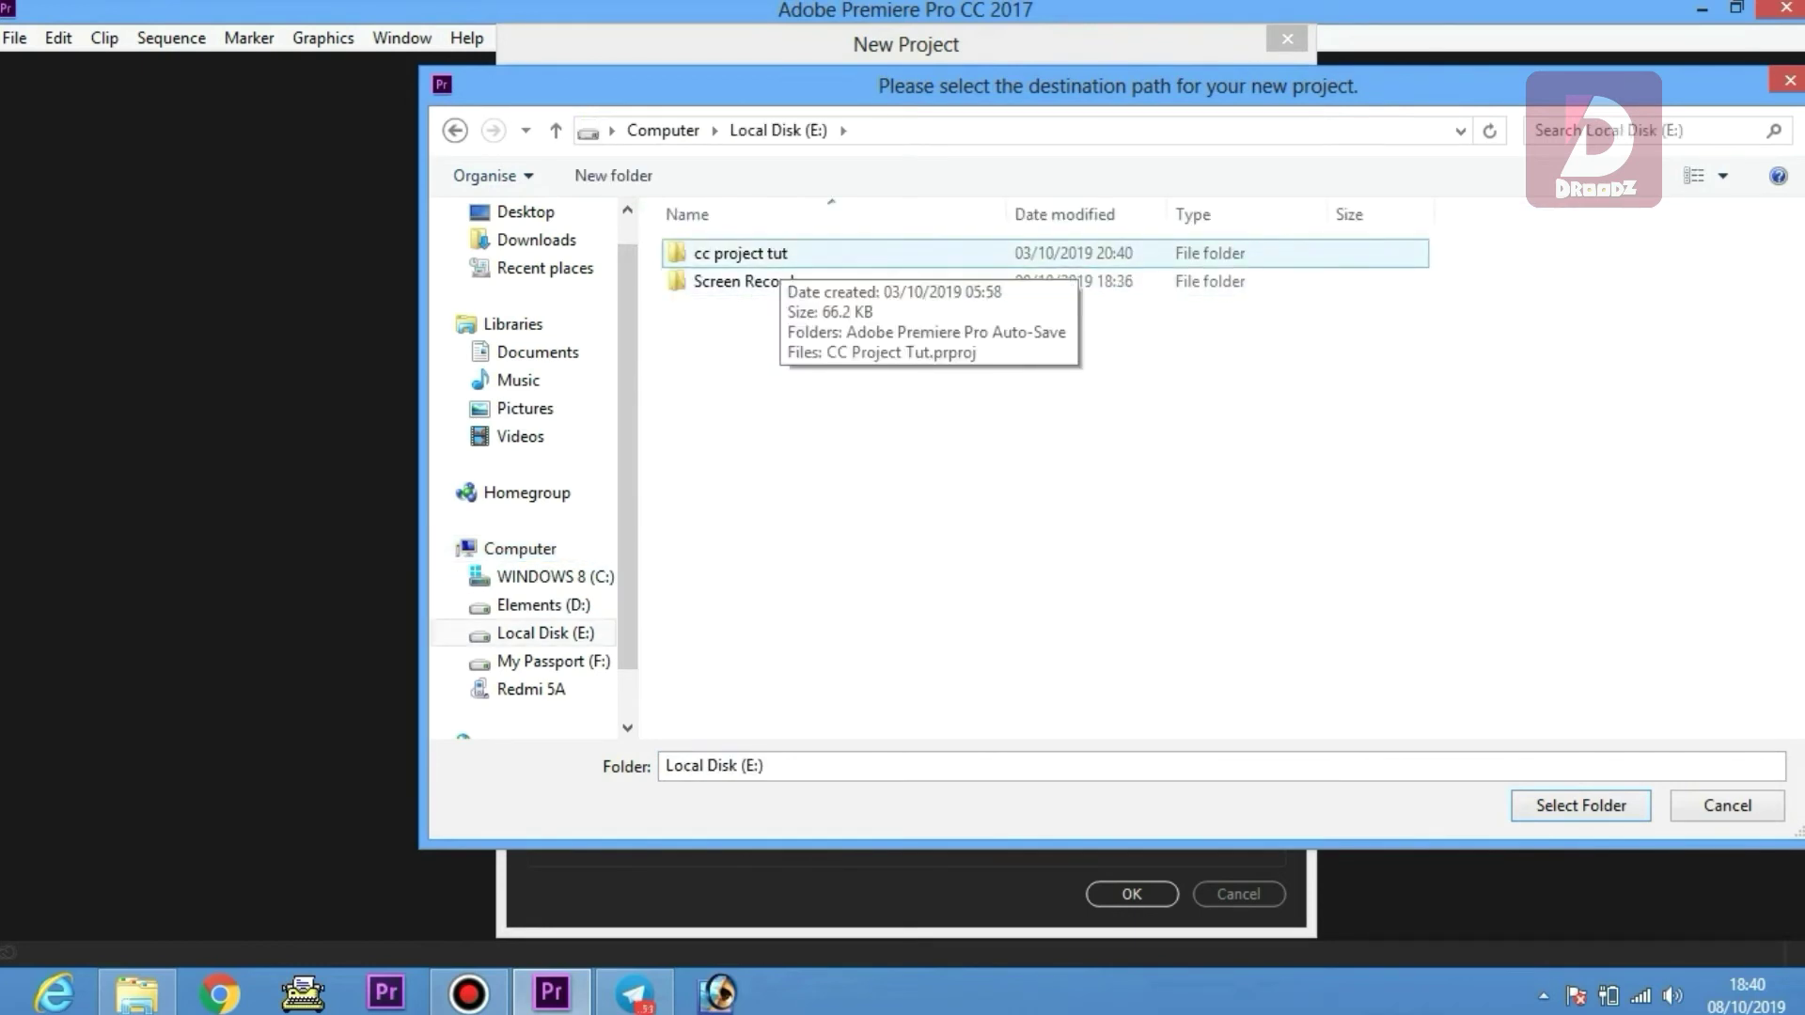
click(761, 254)
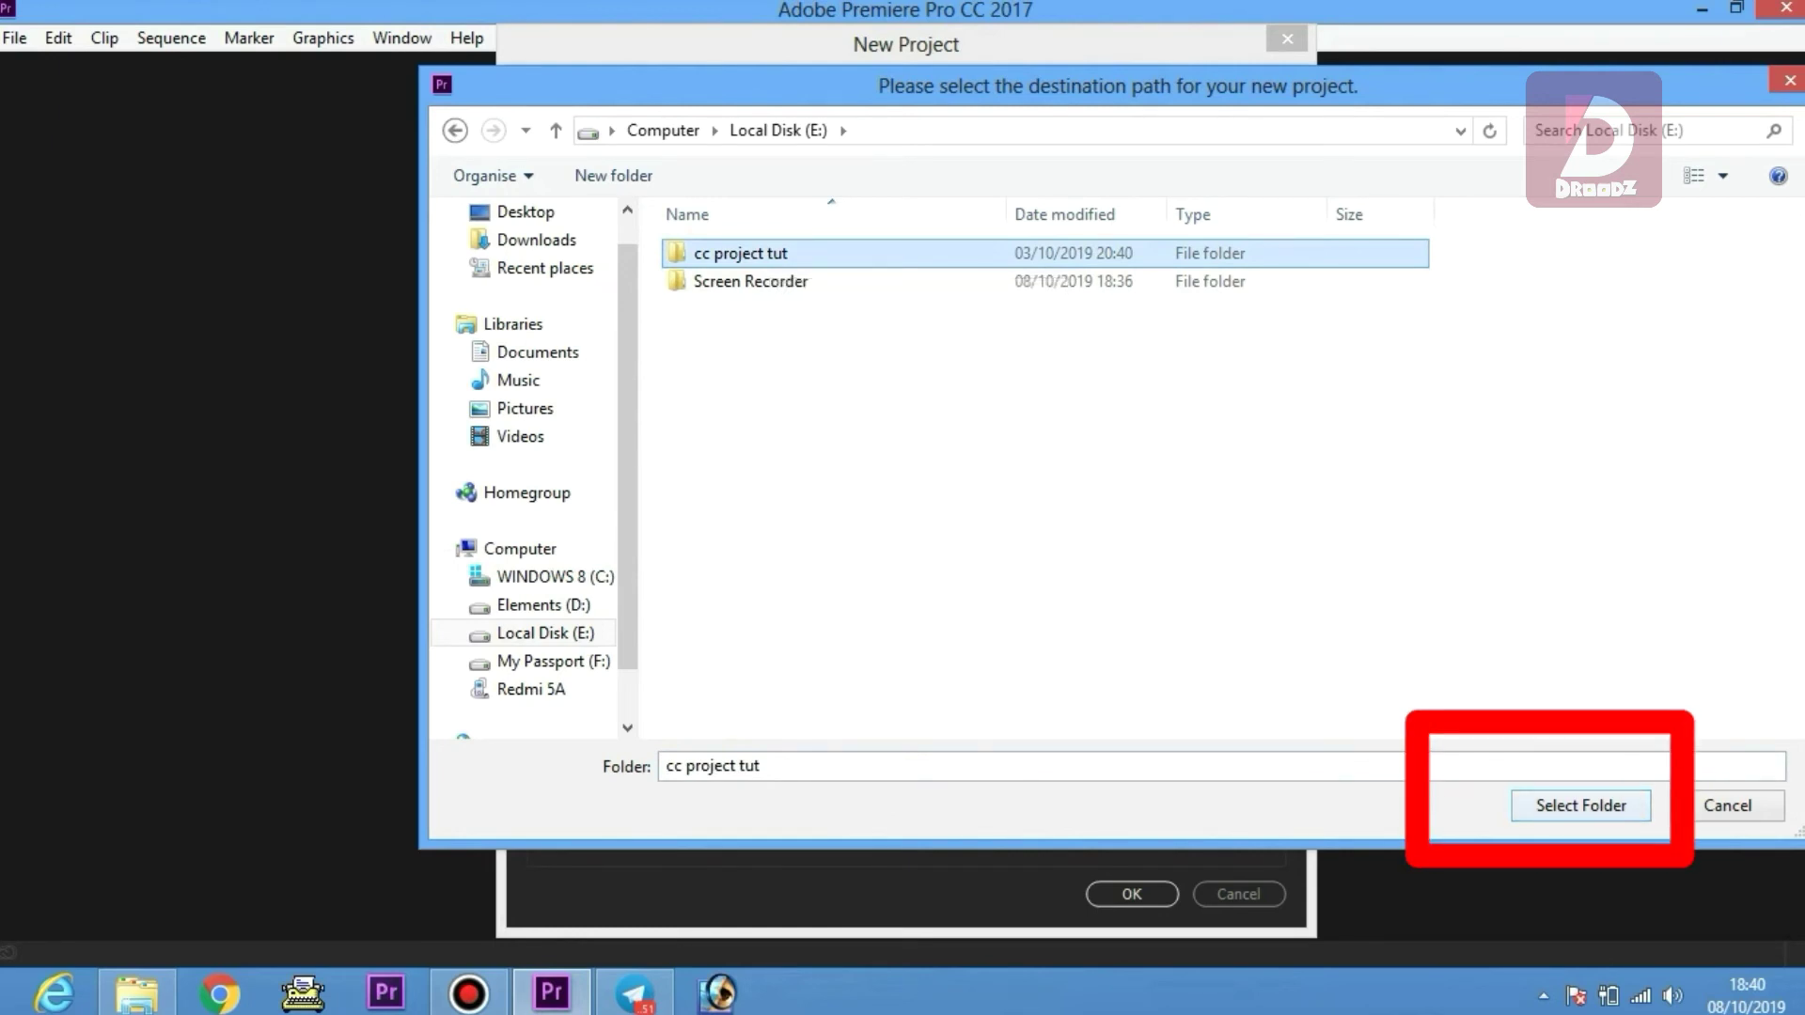
key(Return)
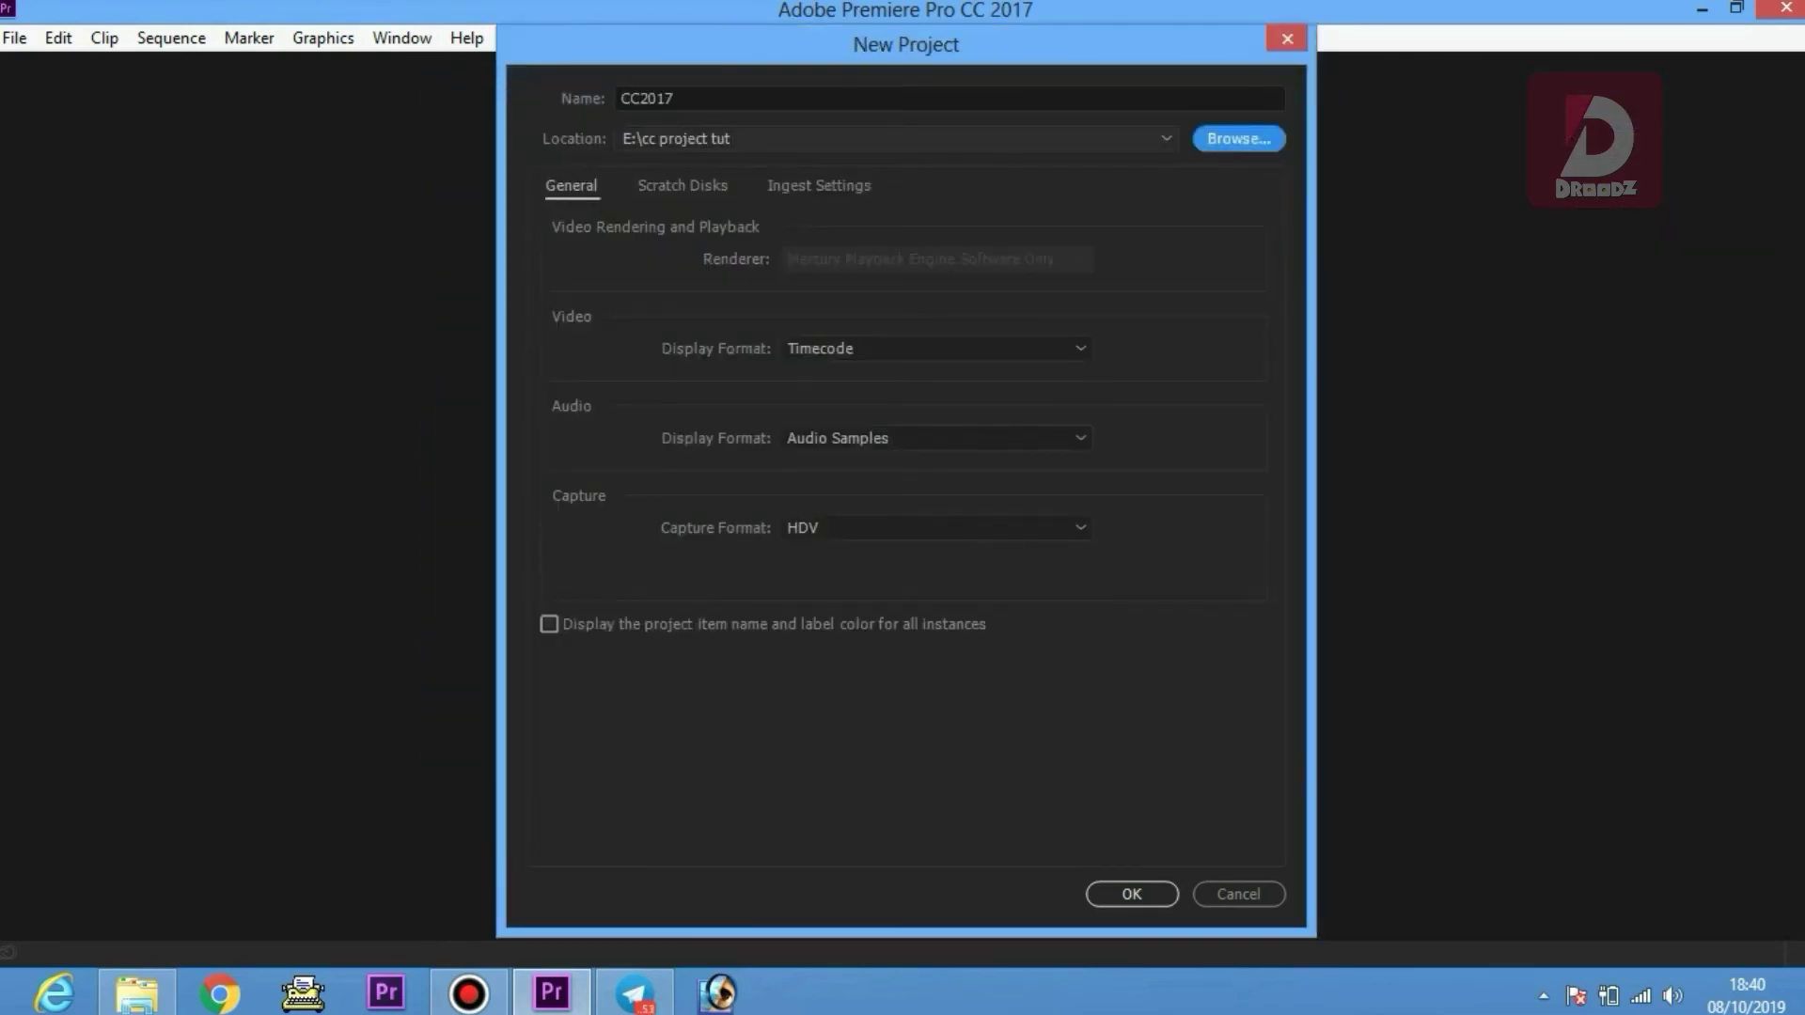
Step: Change the project location to the Screen Recorder folder on Local Disk (E:)
key(Return)
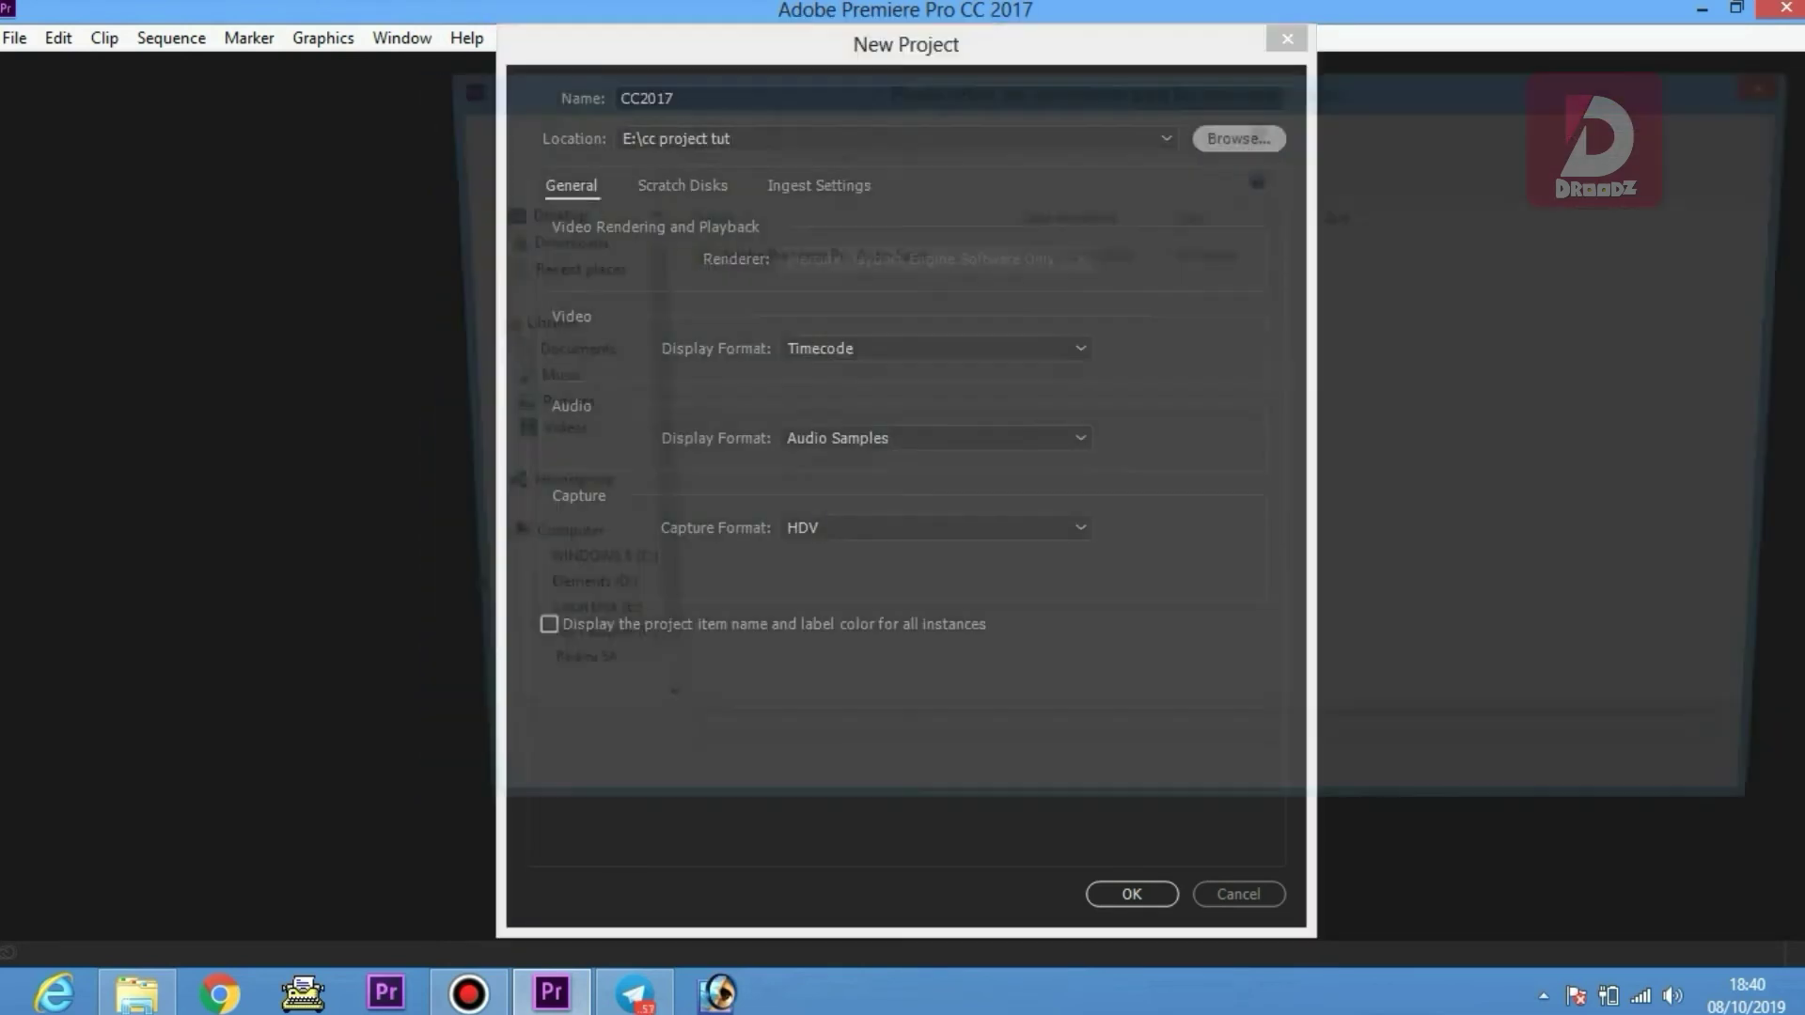
click(556, 130)
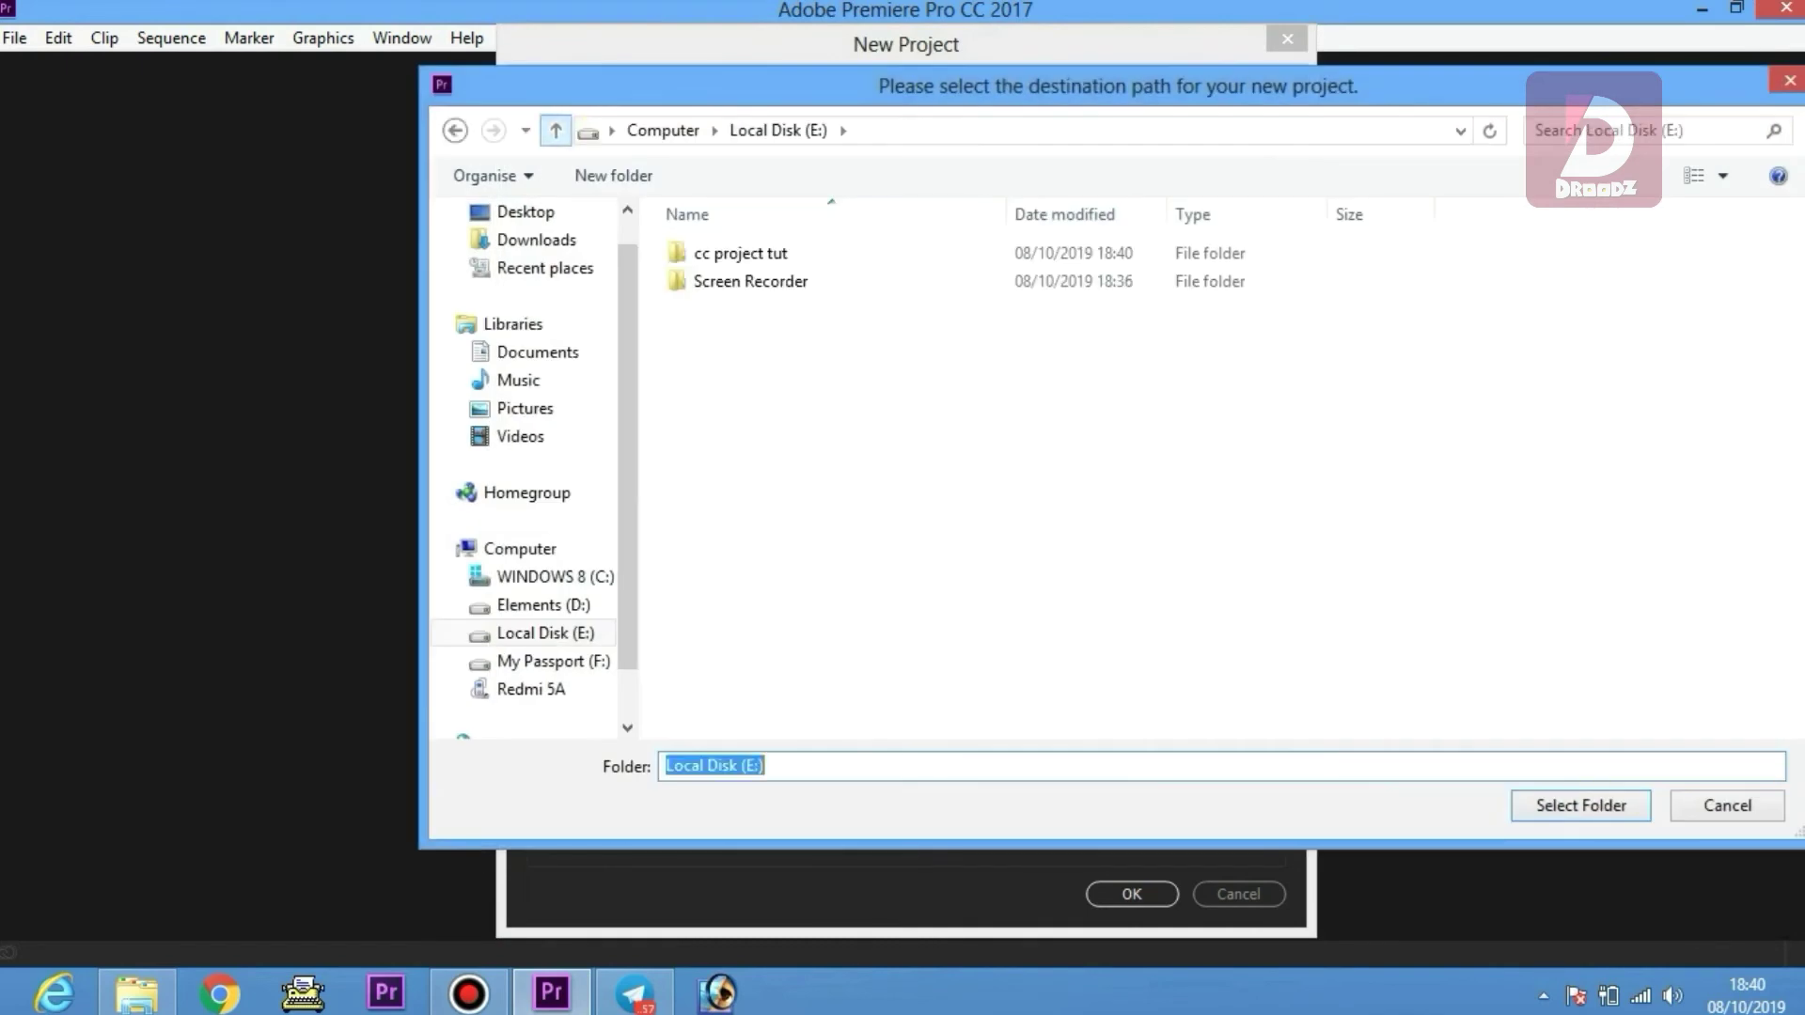
click(750, 282)
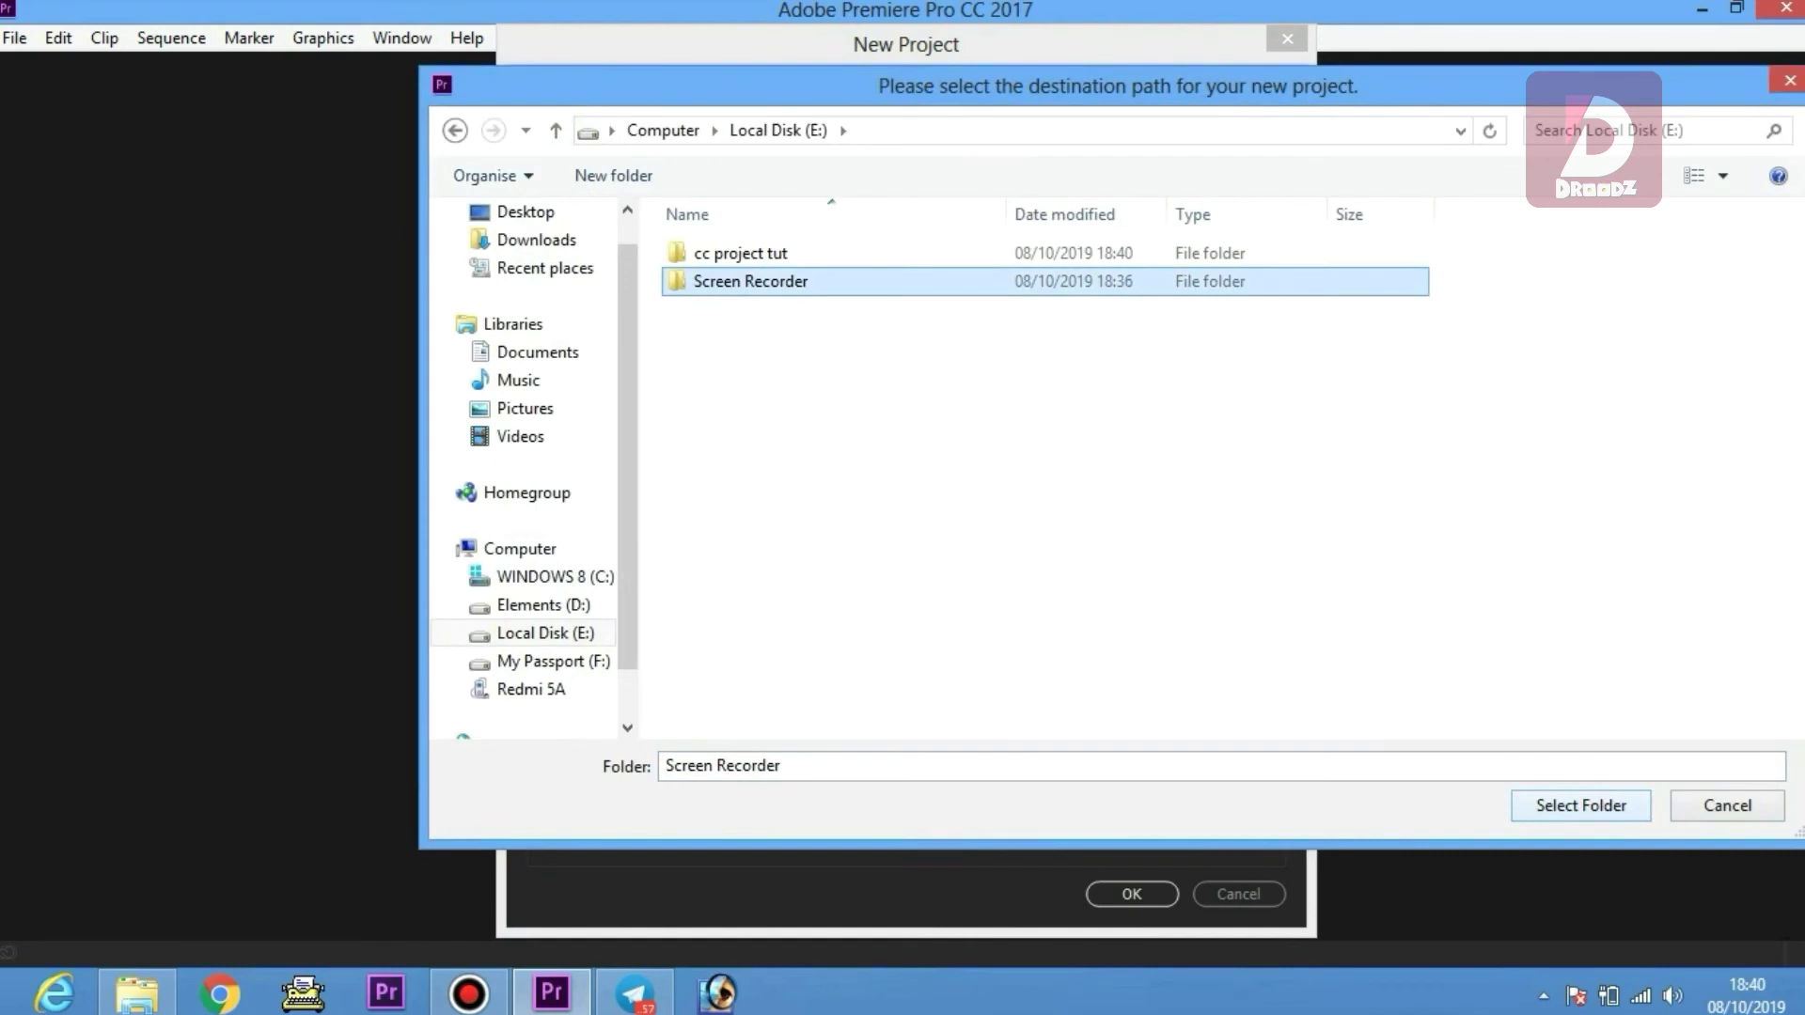
click(1580, 805)
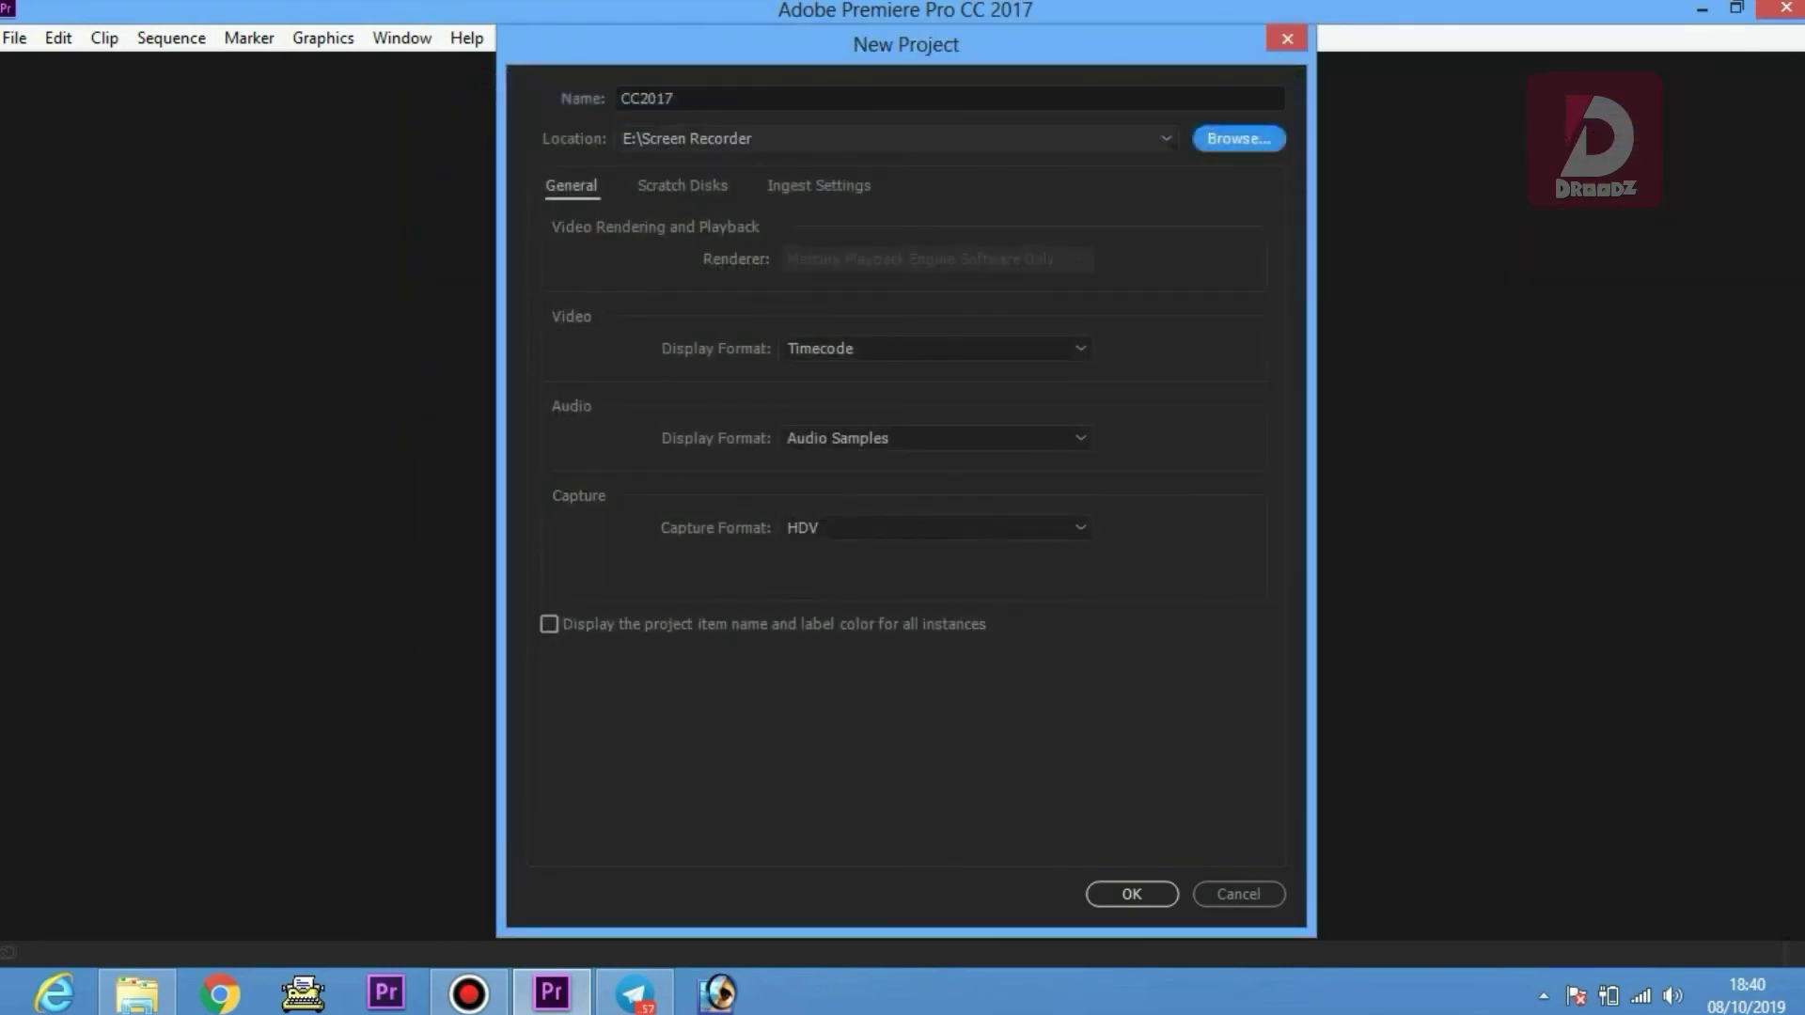
Step: Switch the project location back to the cc project tut folder on Local Disk (E:)
click(1238, 139)
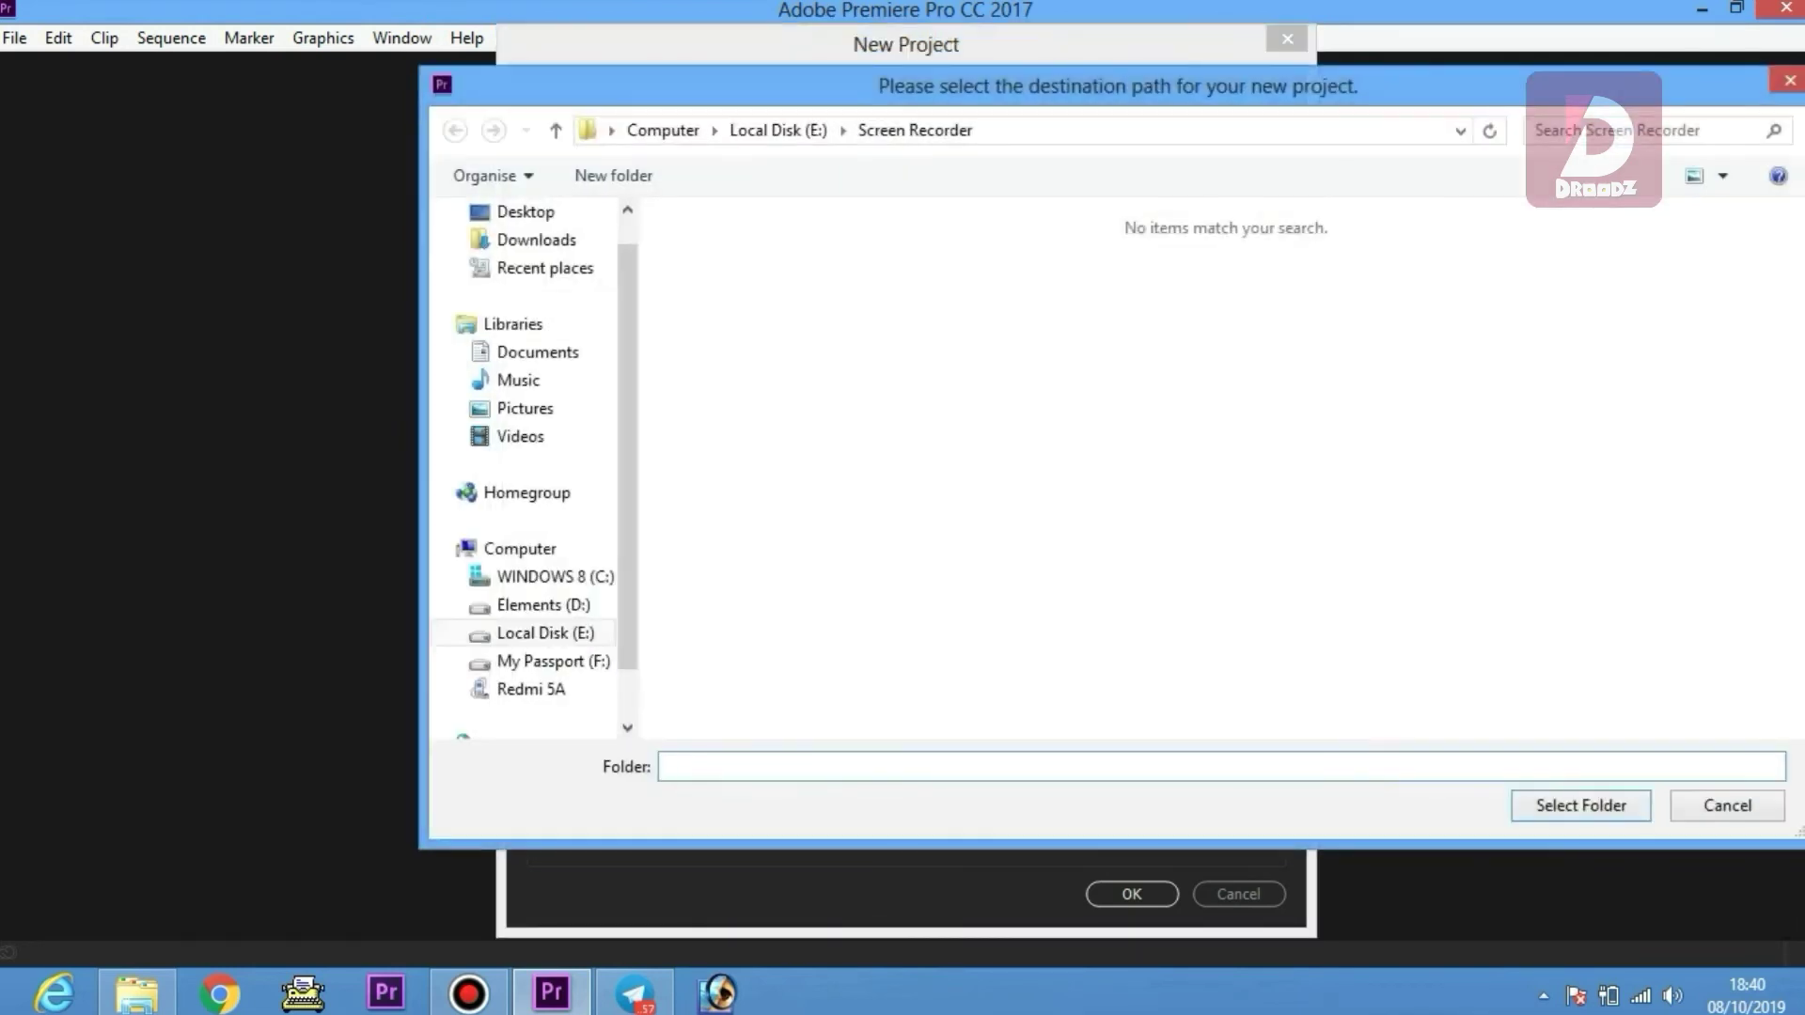
click(555, 129)
click(740, 253)
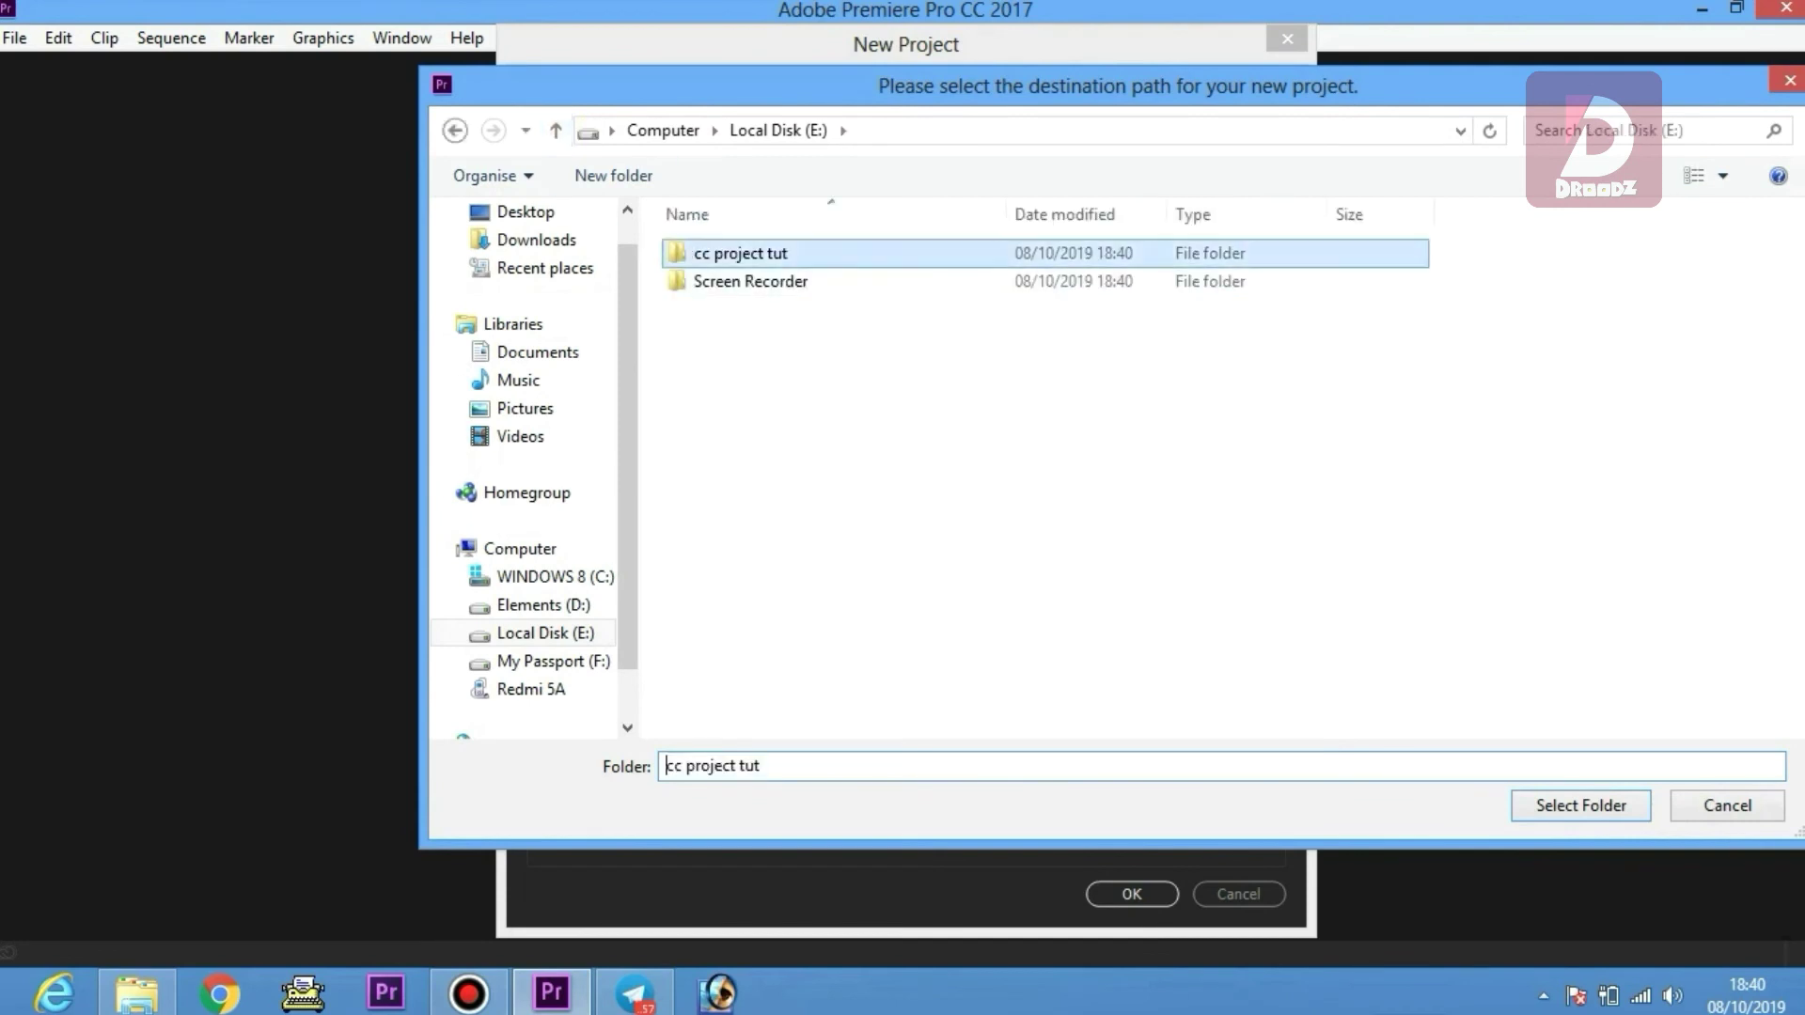
click(1580, 805)
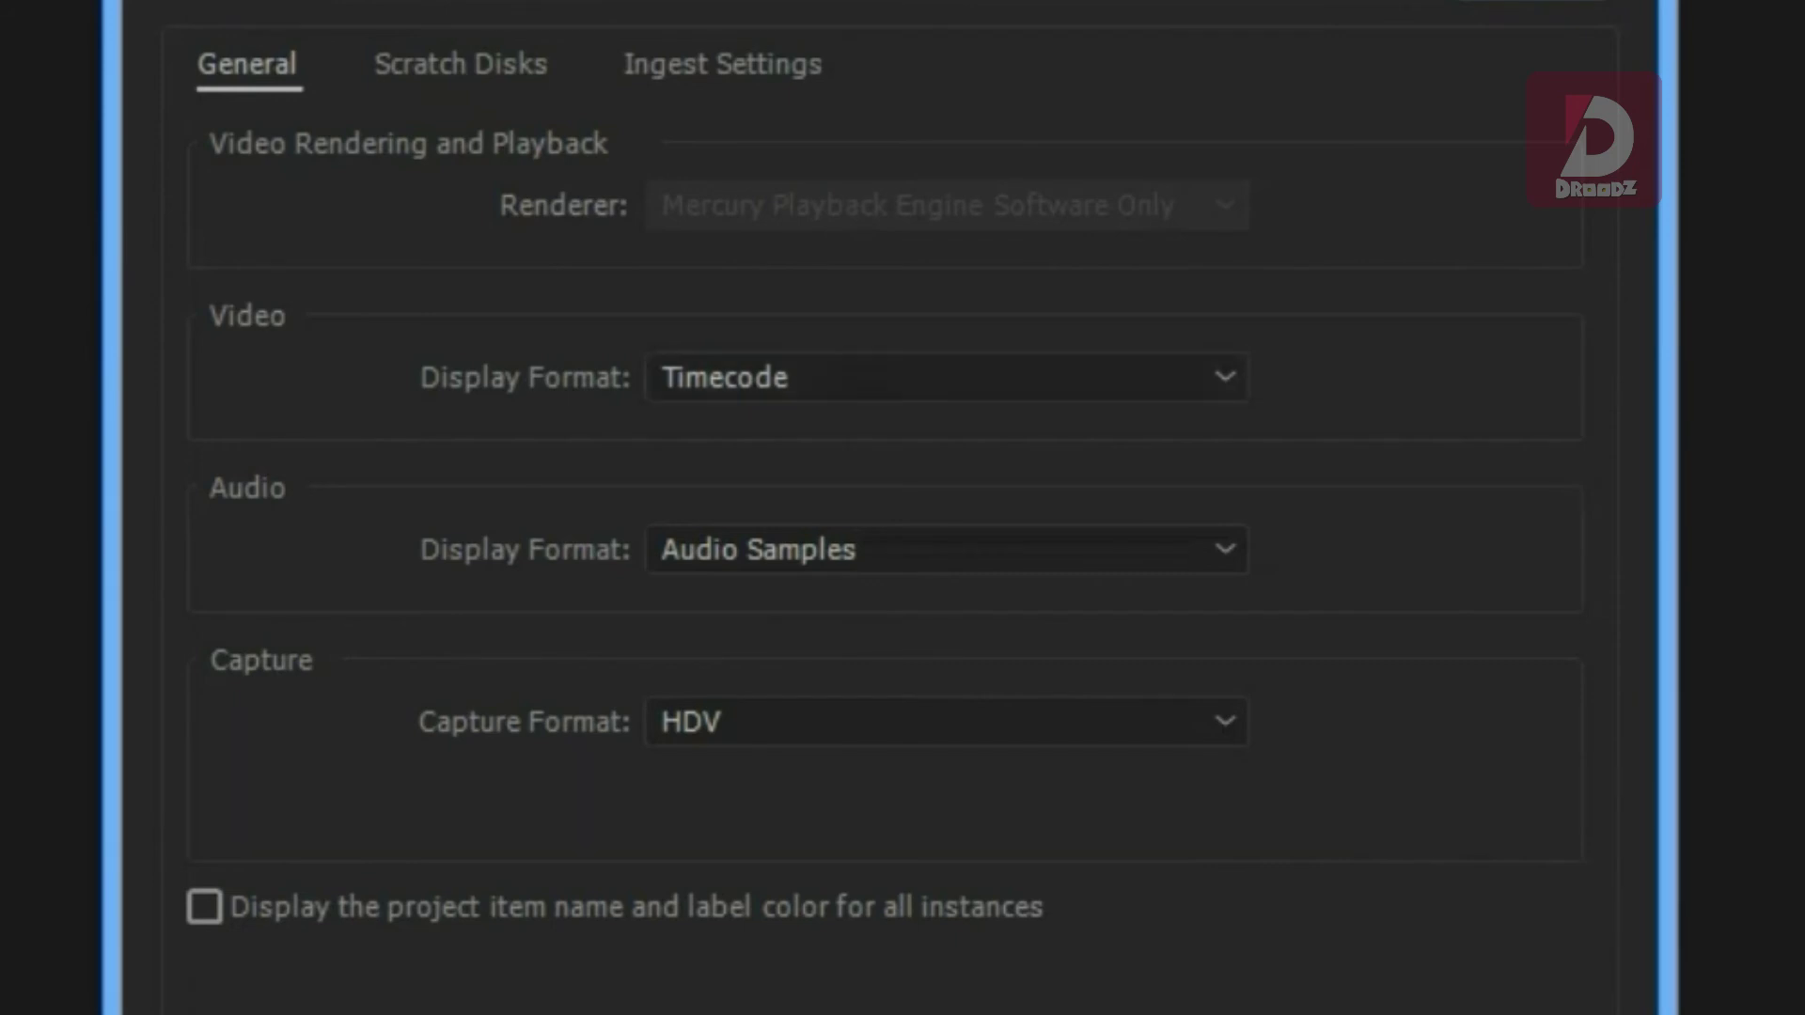
Step: Select Timecode as the video display format and keep Audio Samples as the audio display format
click(945, 377)
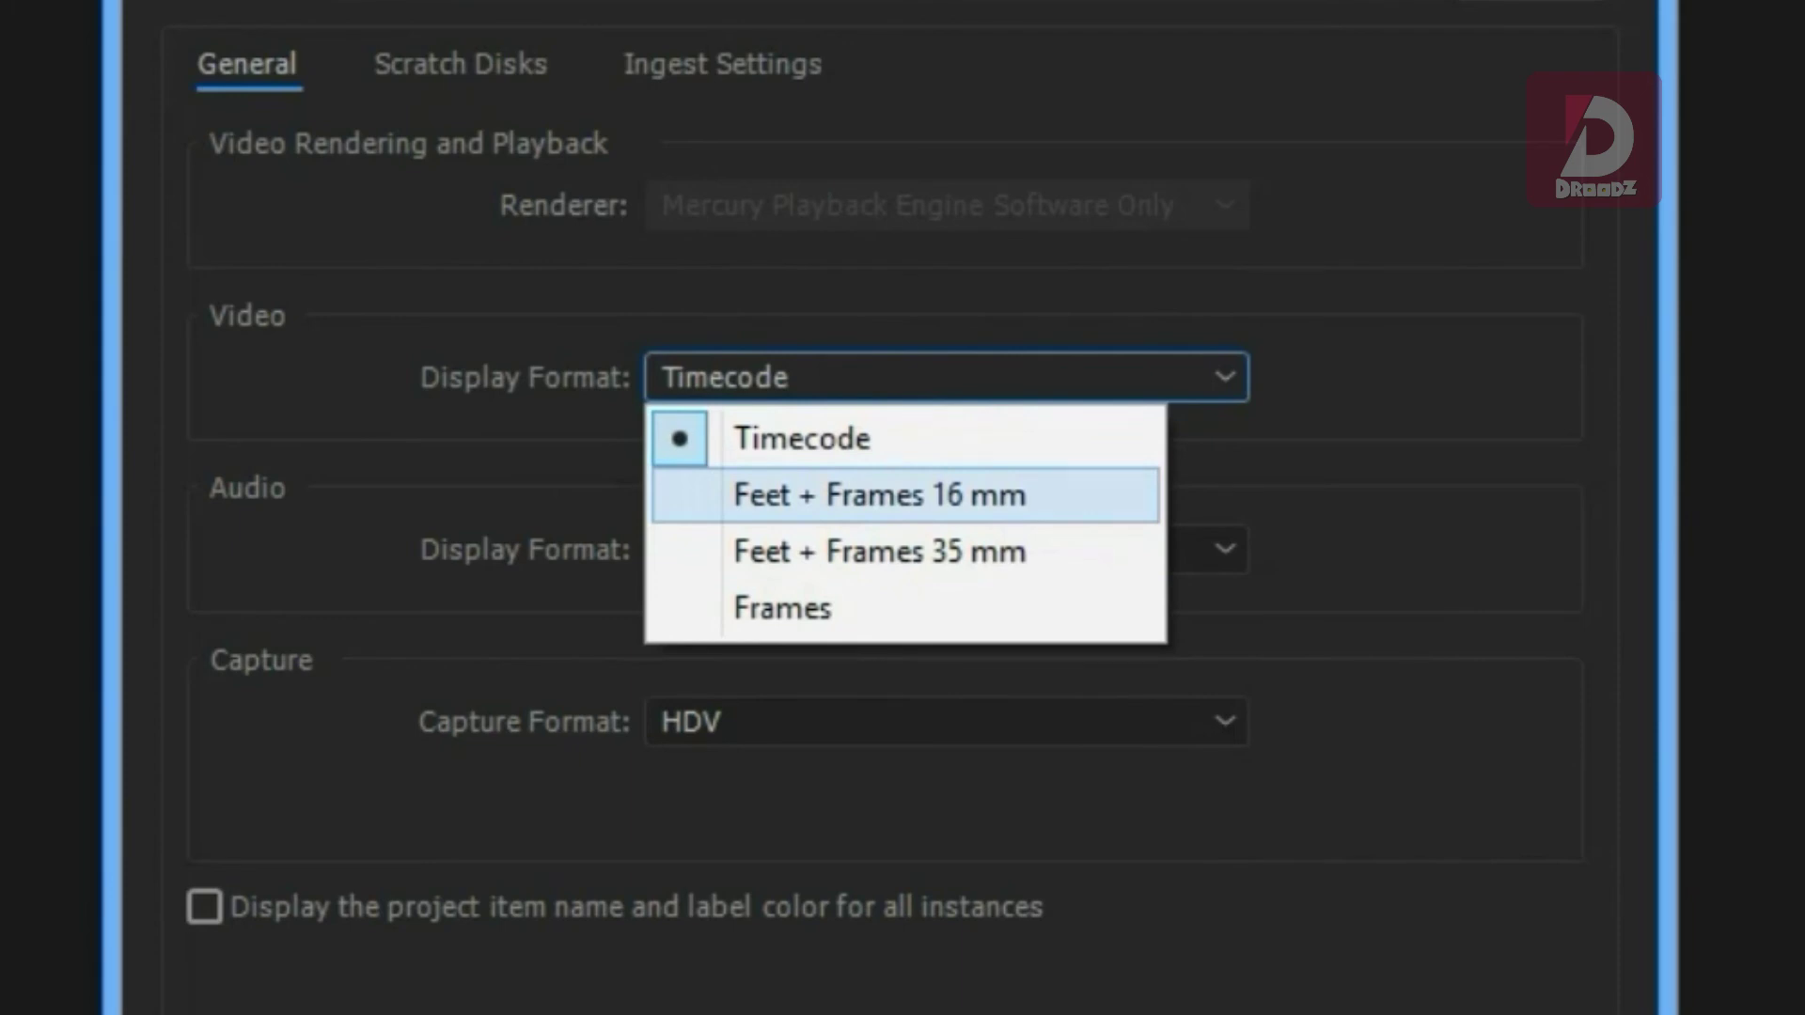
key(Up)
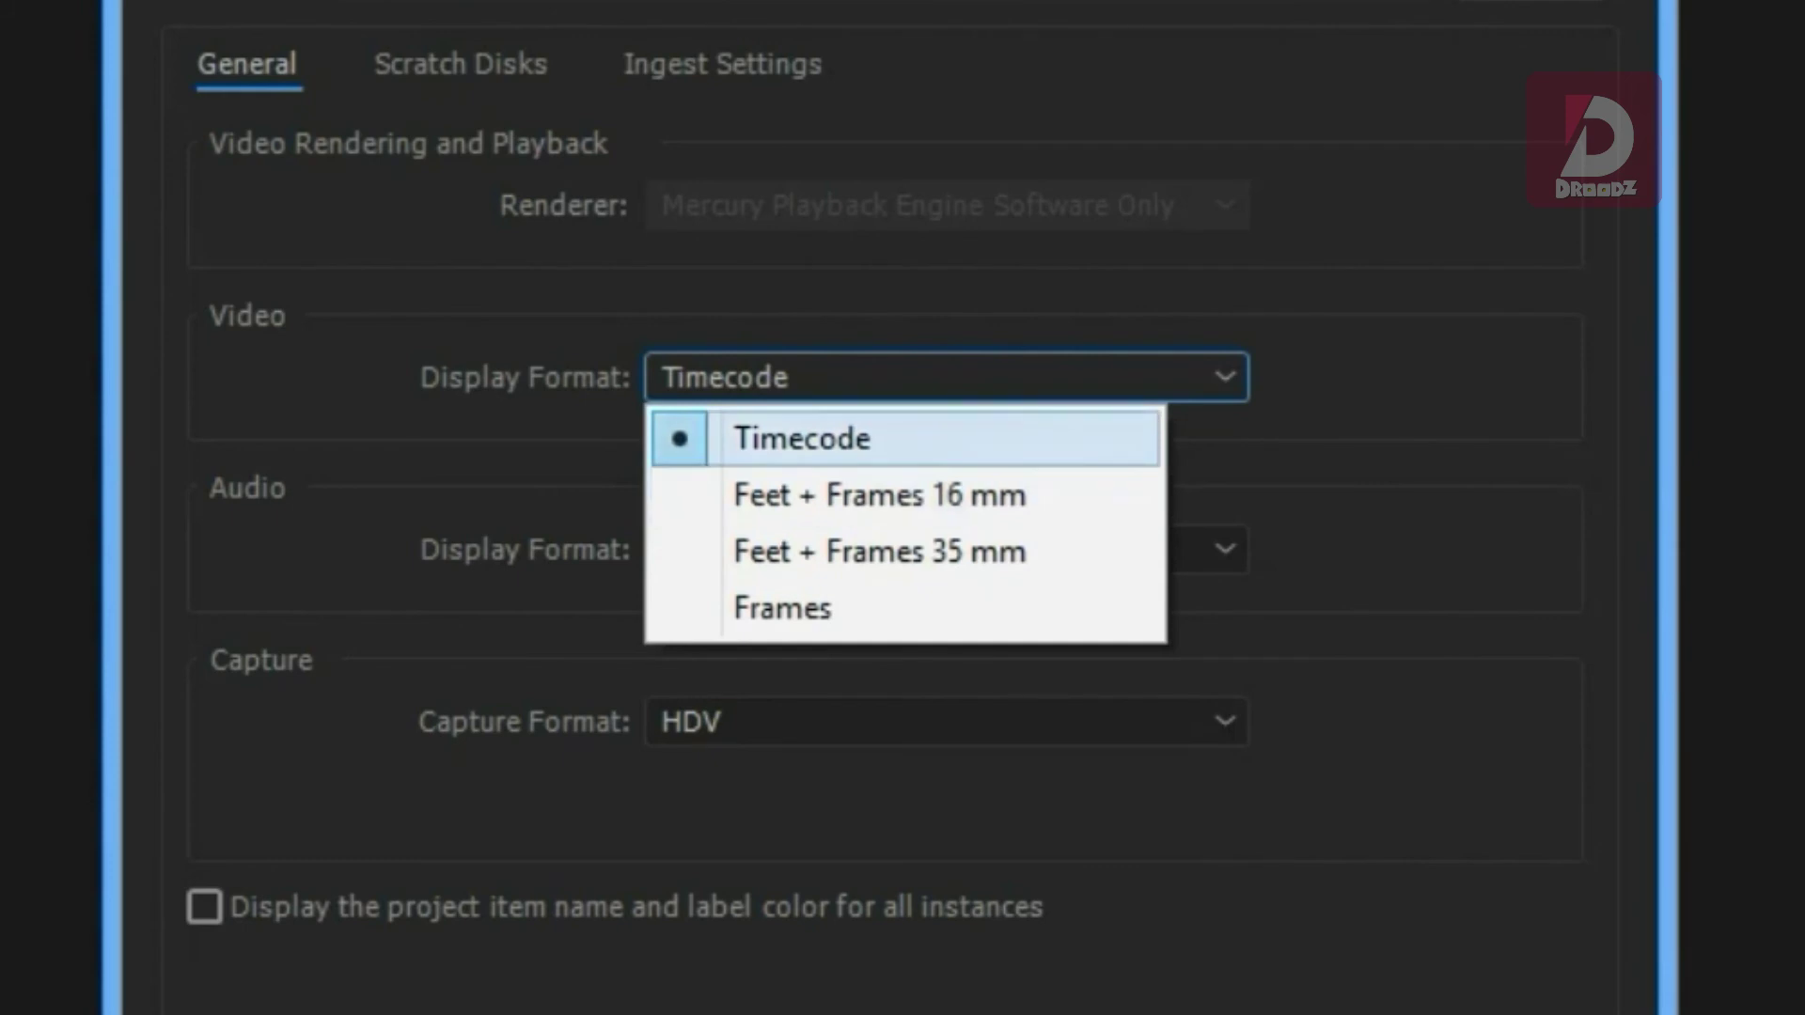
key(Return)
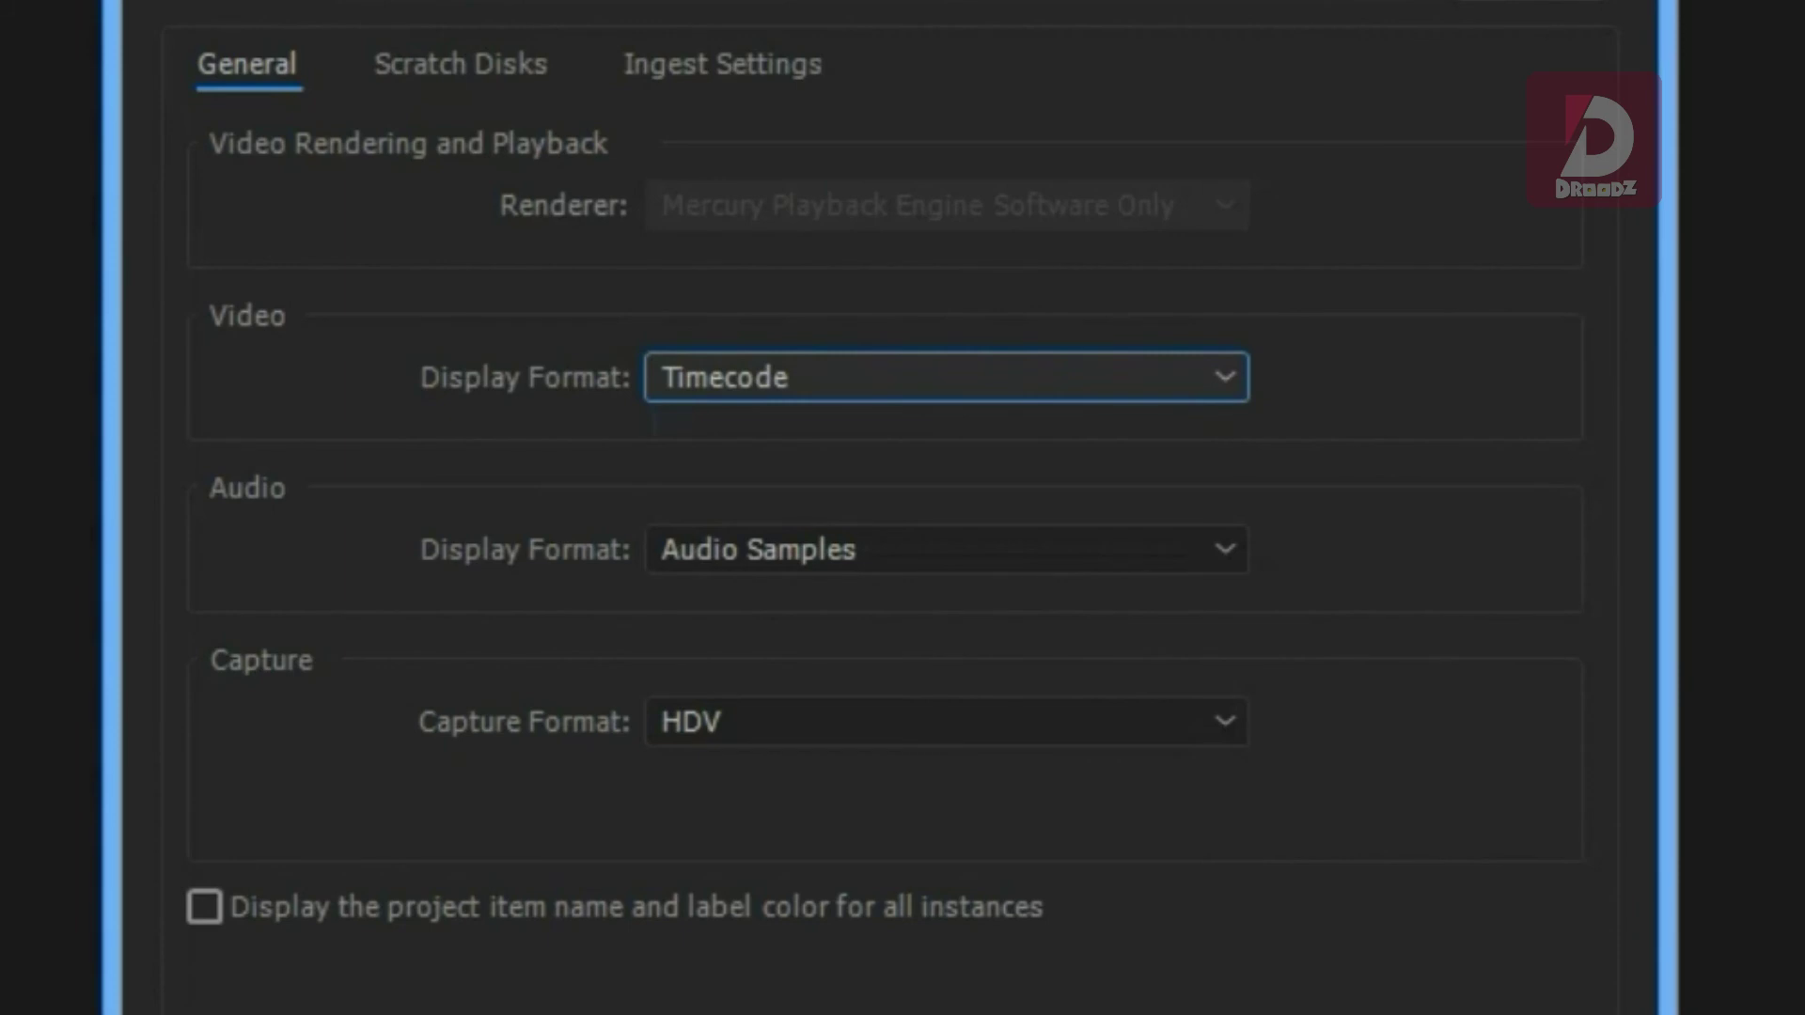
click(946, 549)
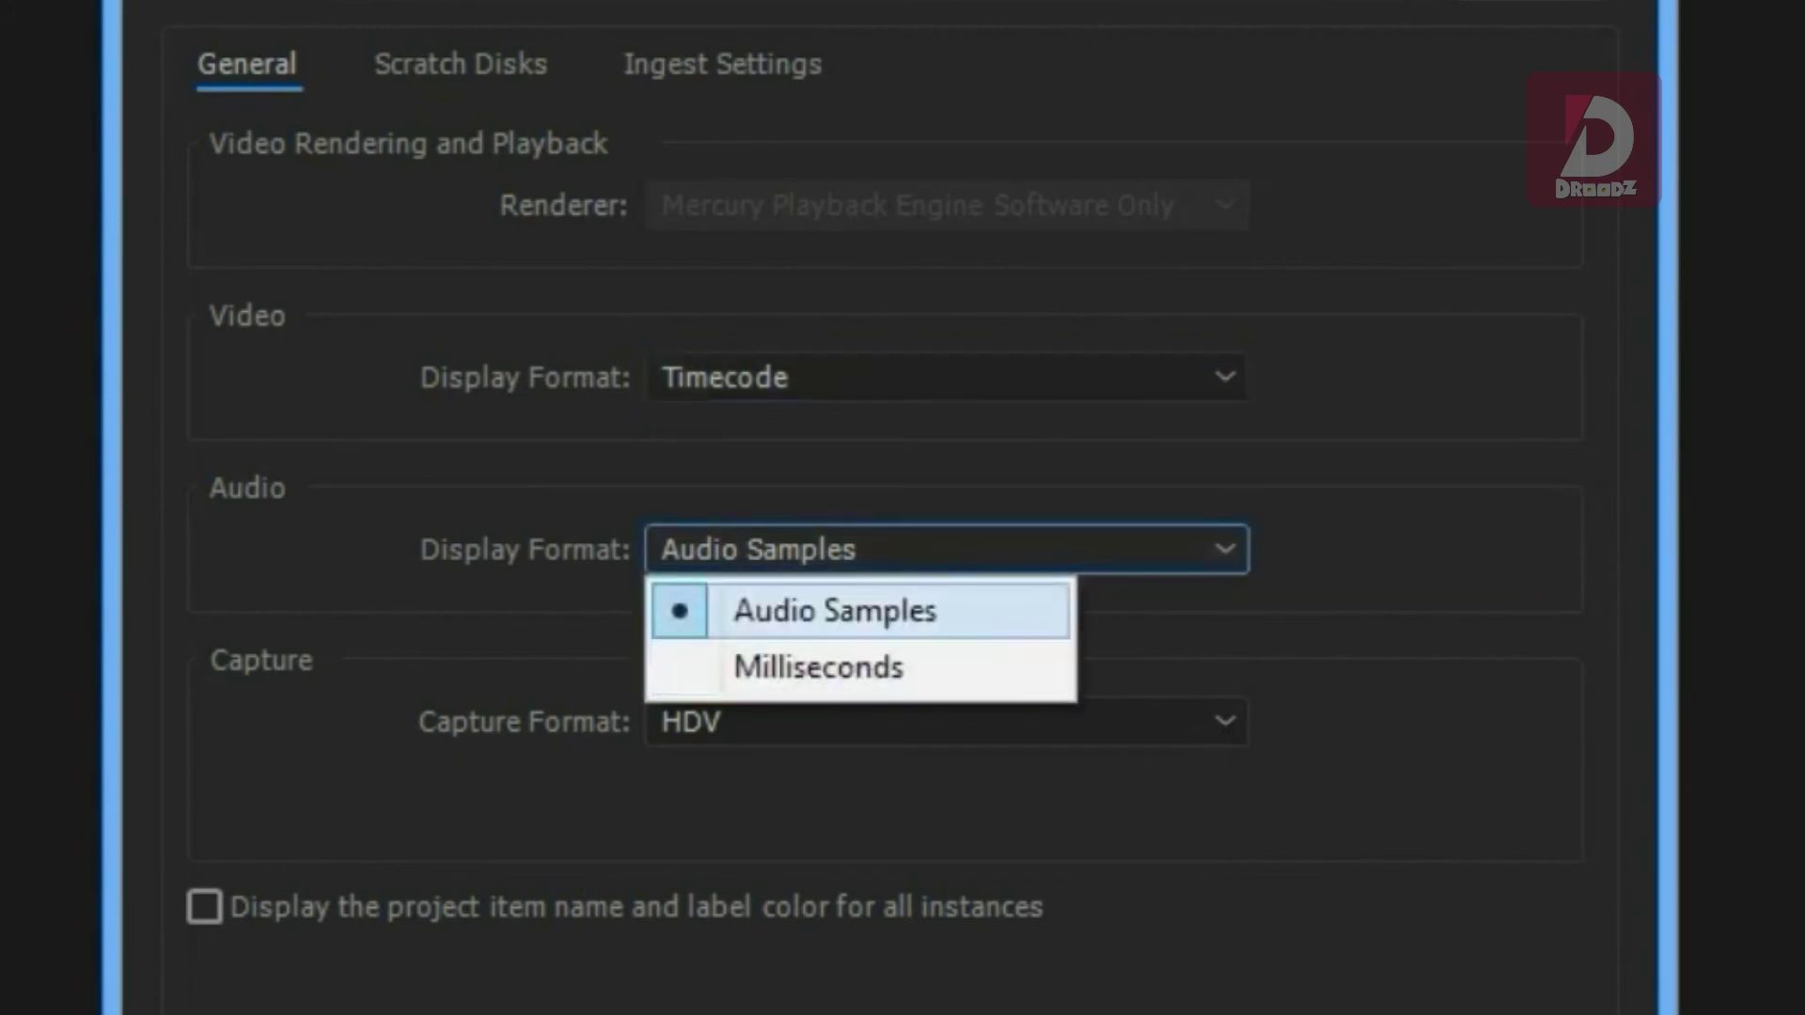
key(Escape)
key(alt+Down)
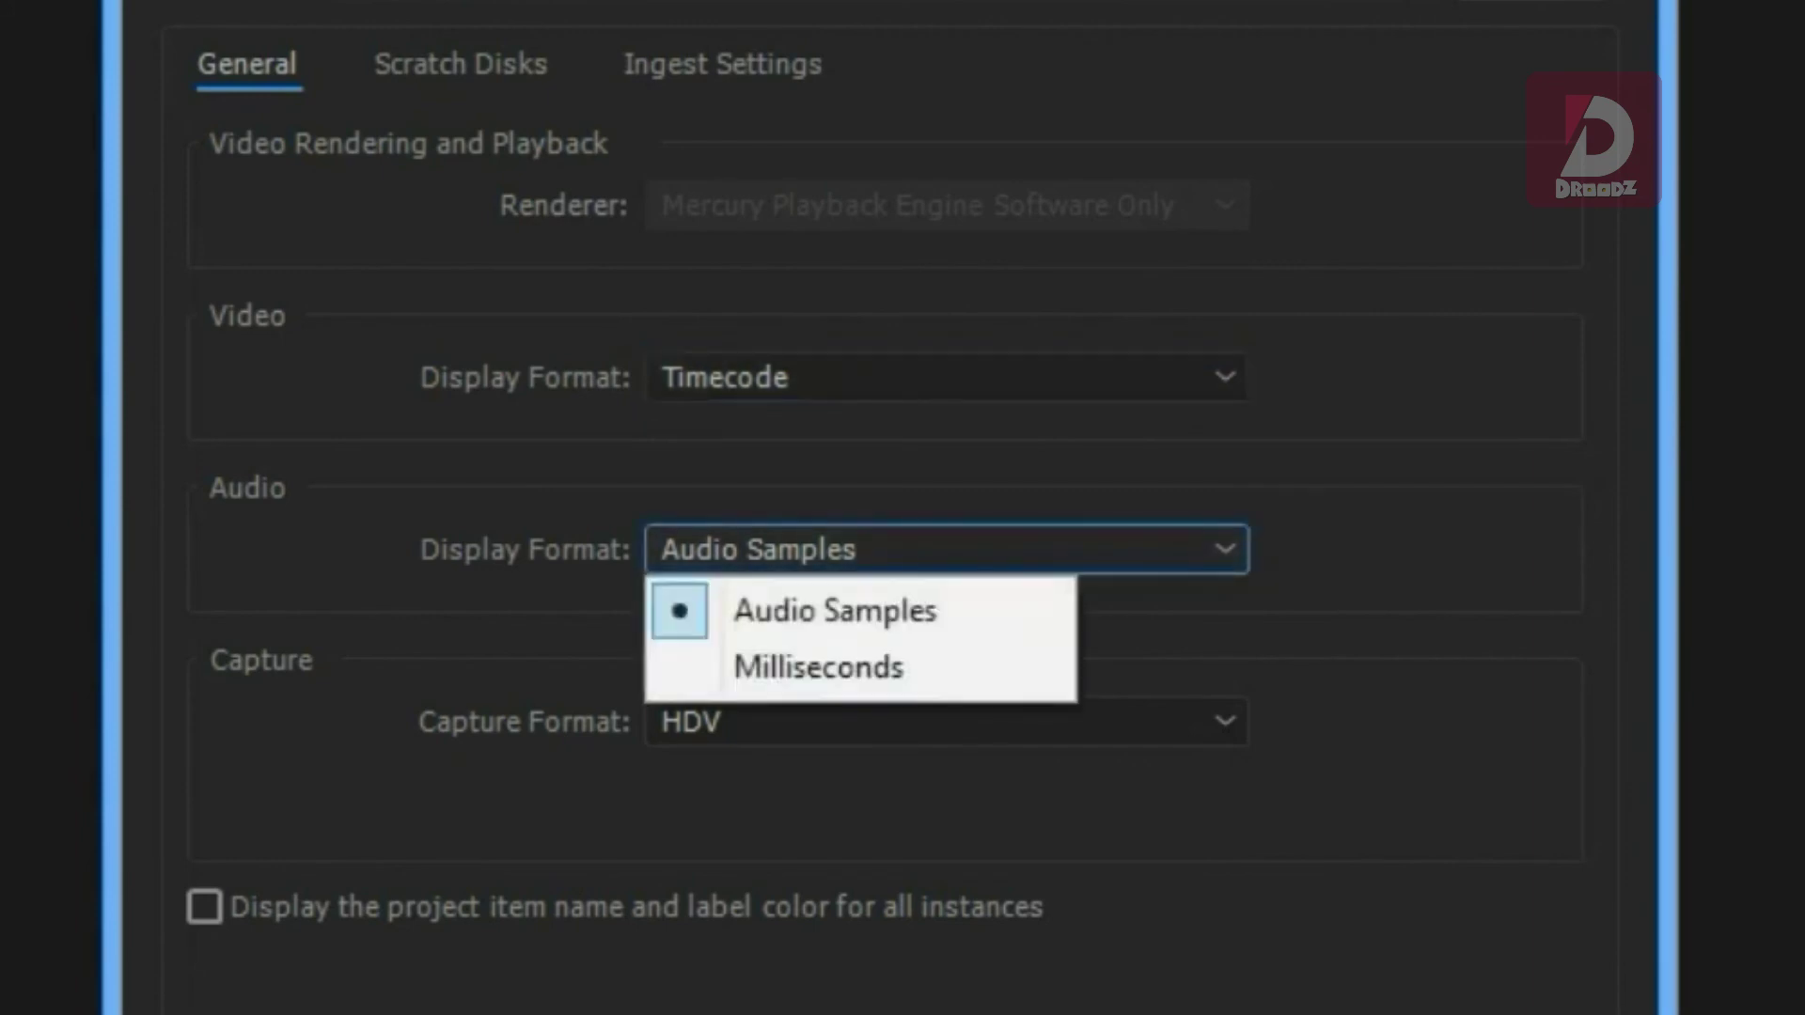
key(Escape)
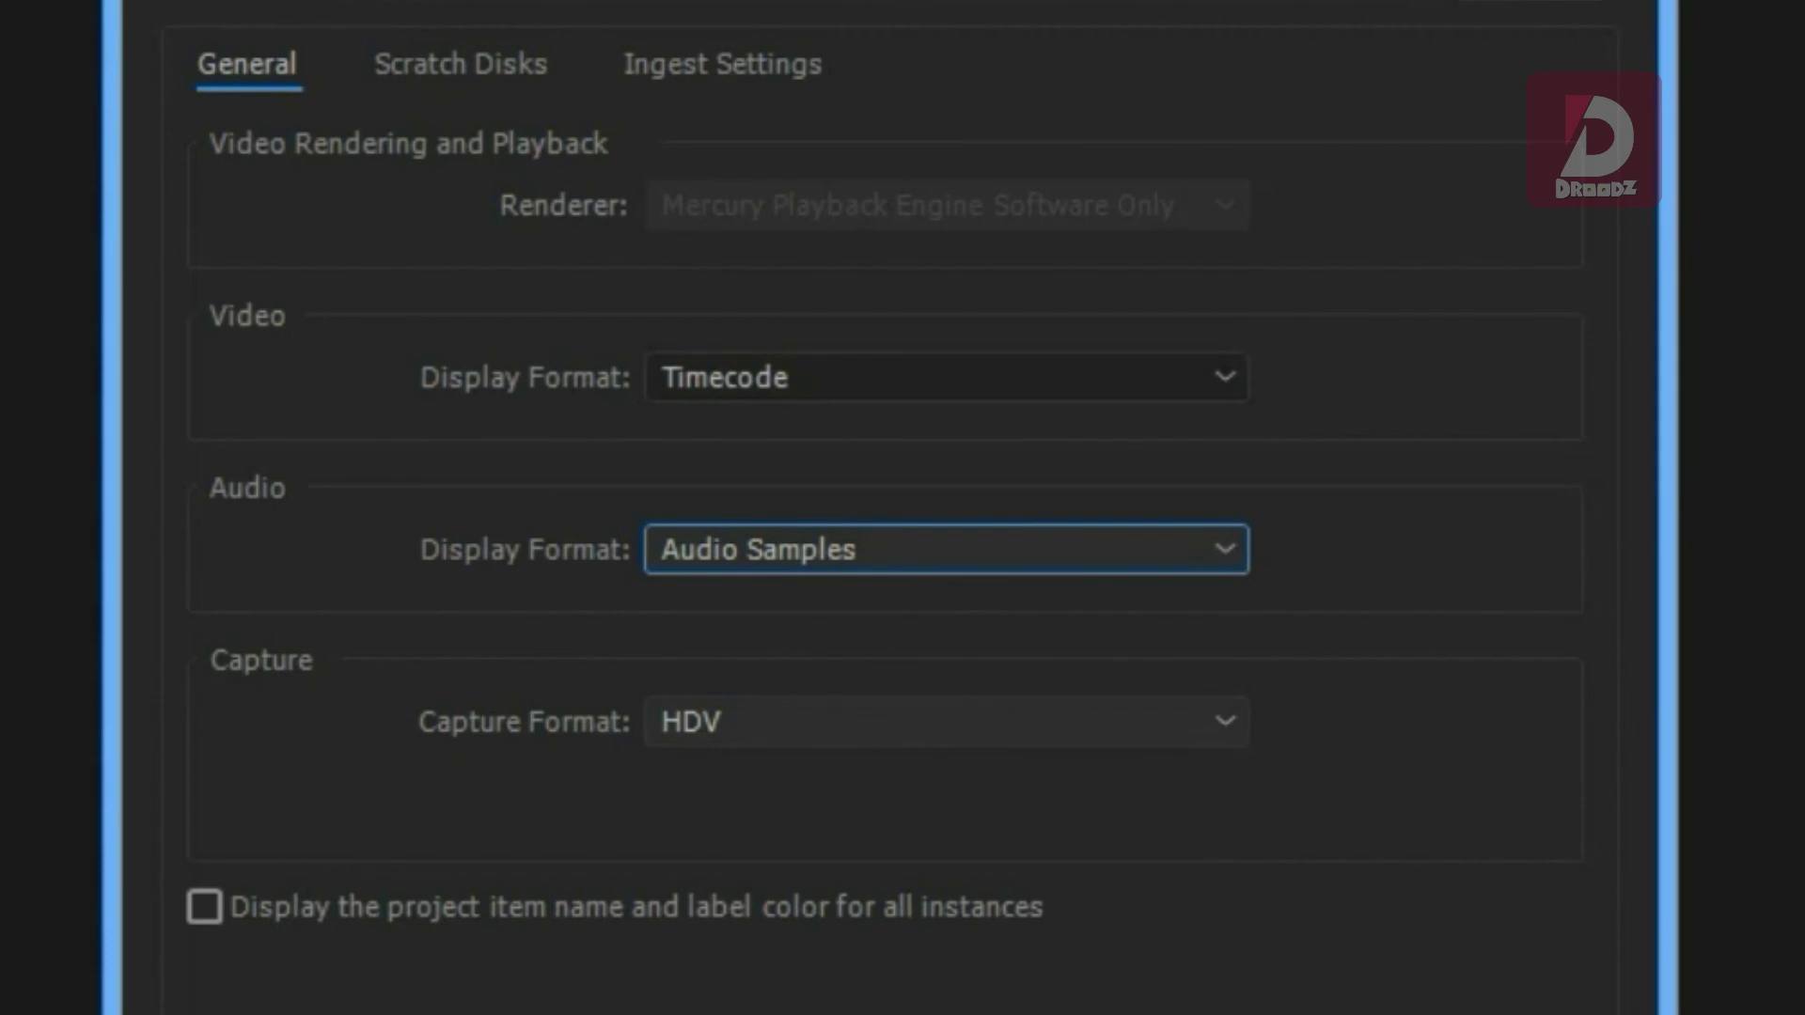
Step: Set the capture format to HDV and create the project
click(946, 721)
key(Escape)
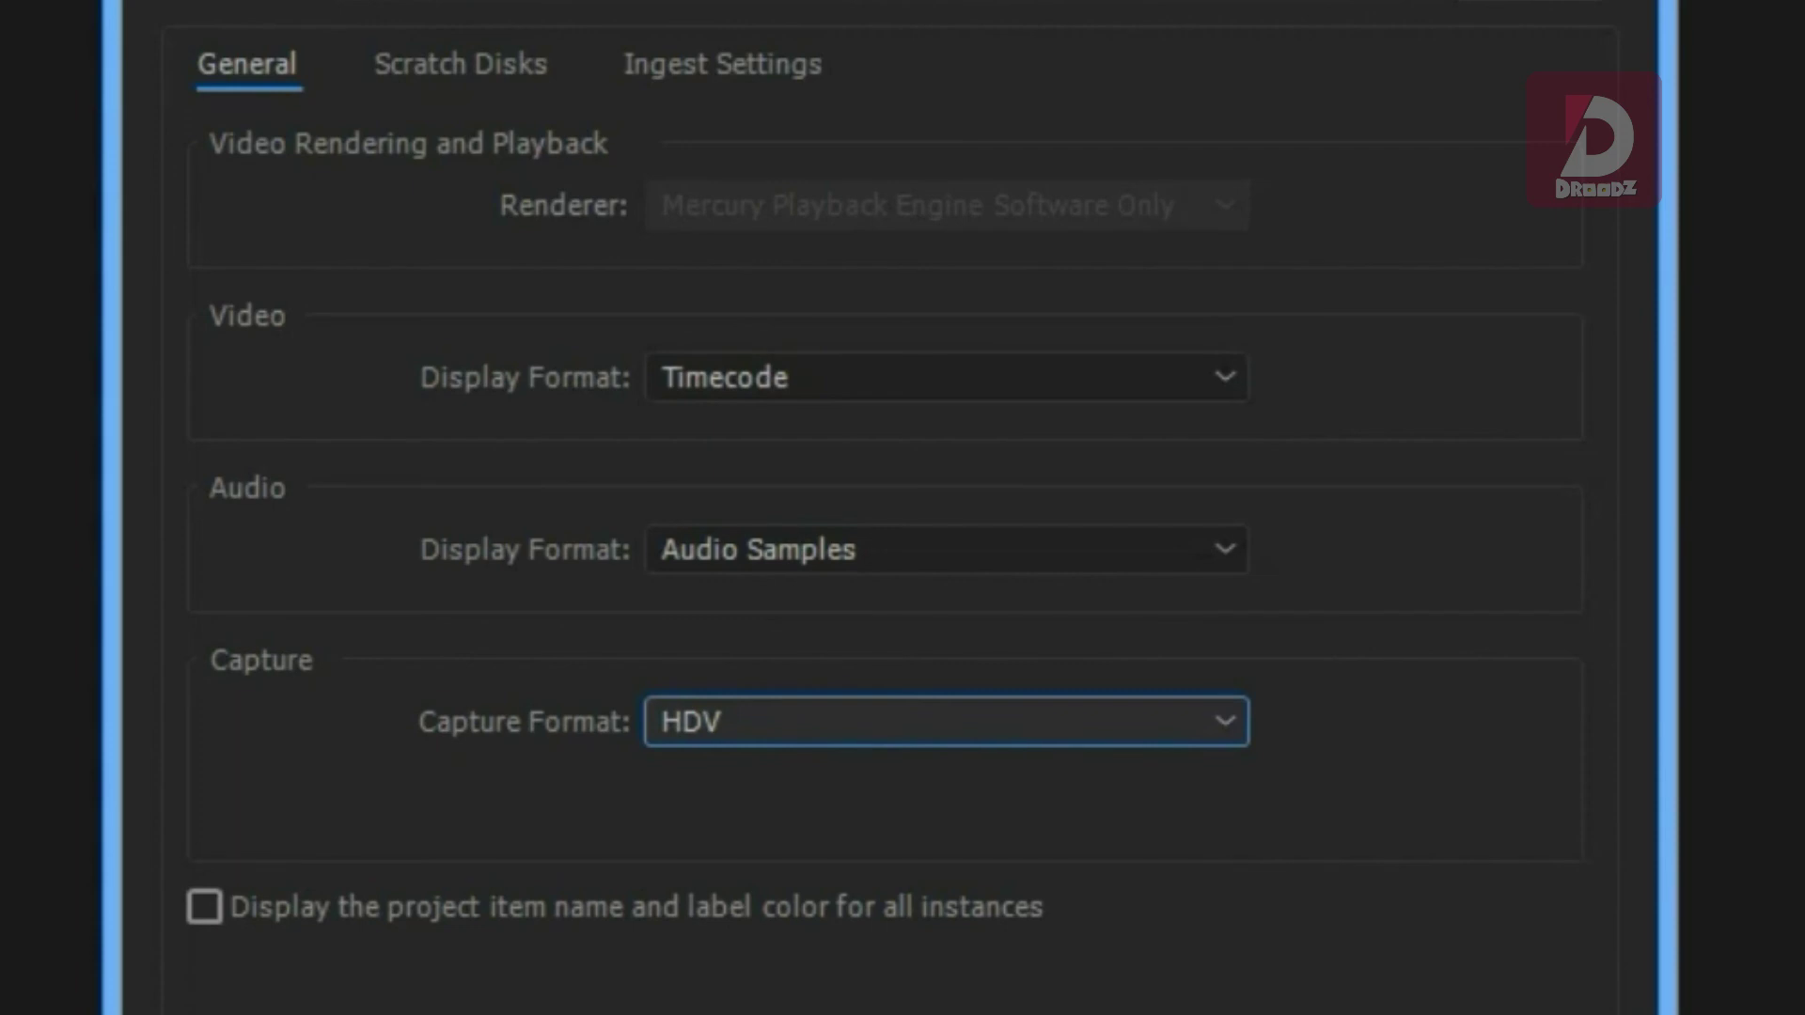
key(alt+Down)
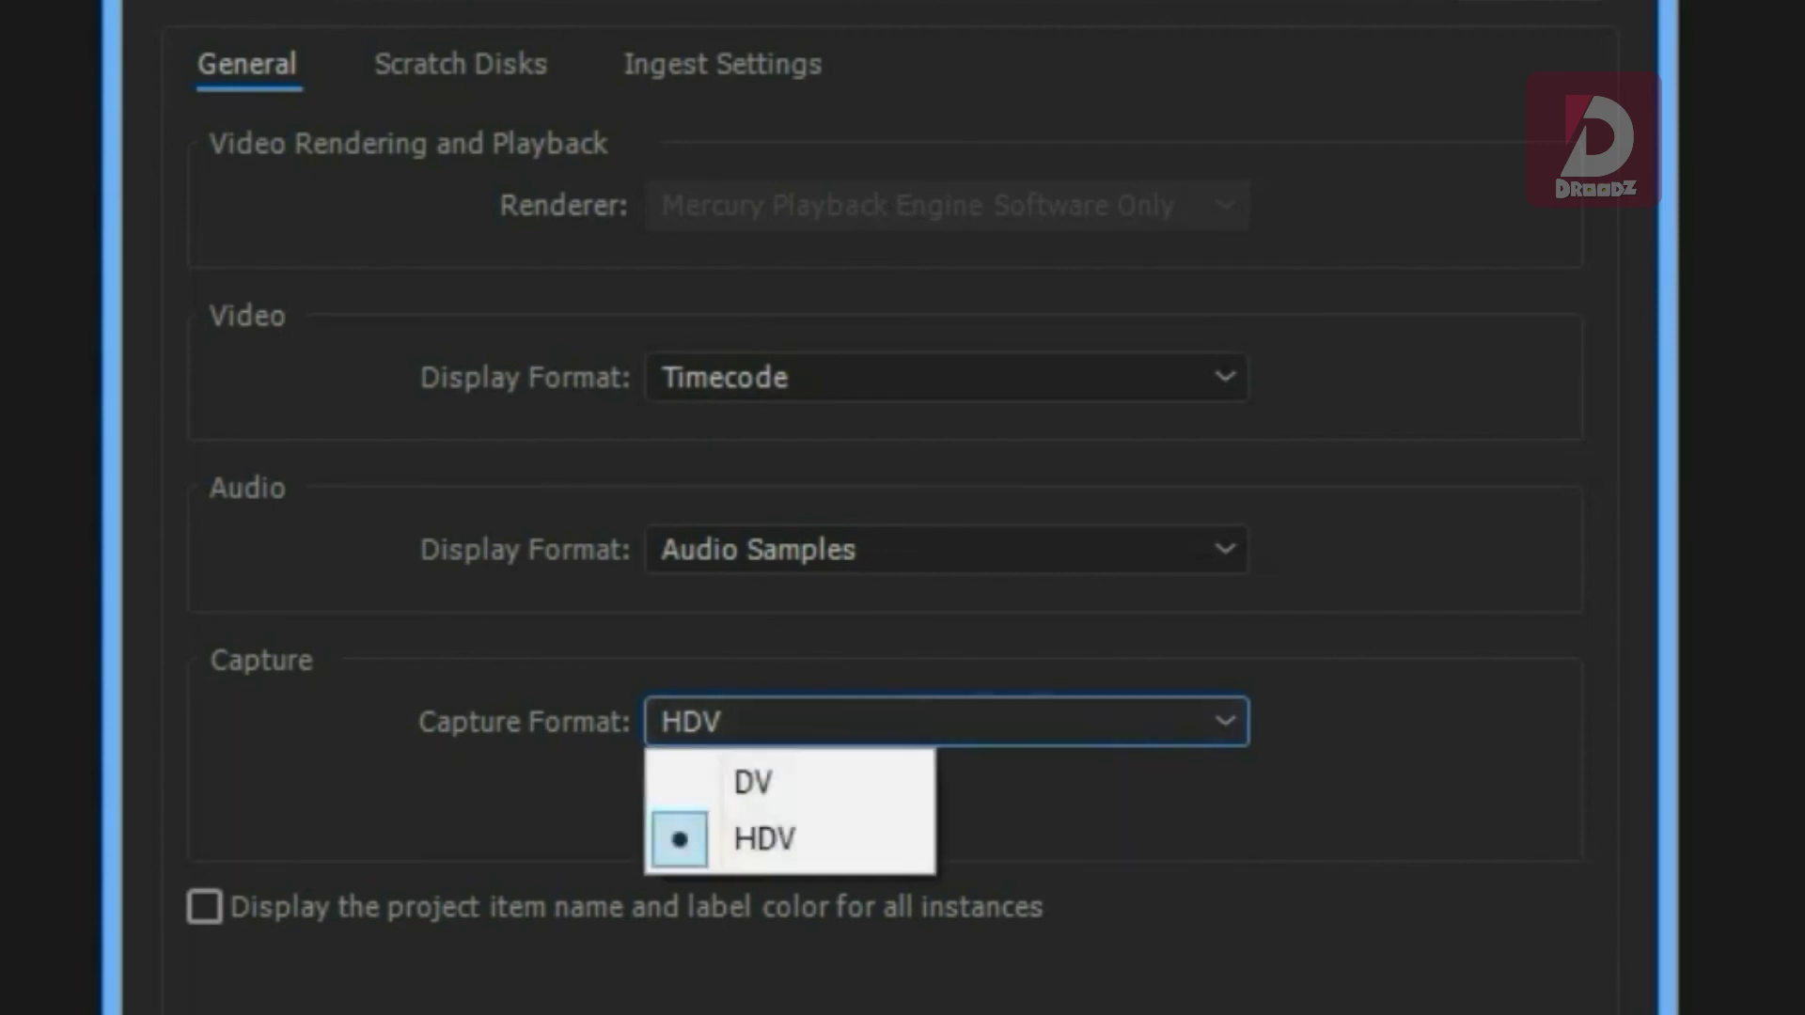
key(Down)
key(Return)
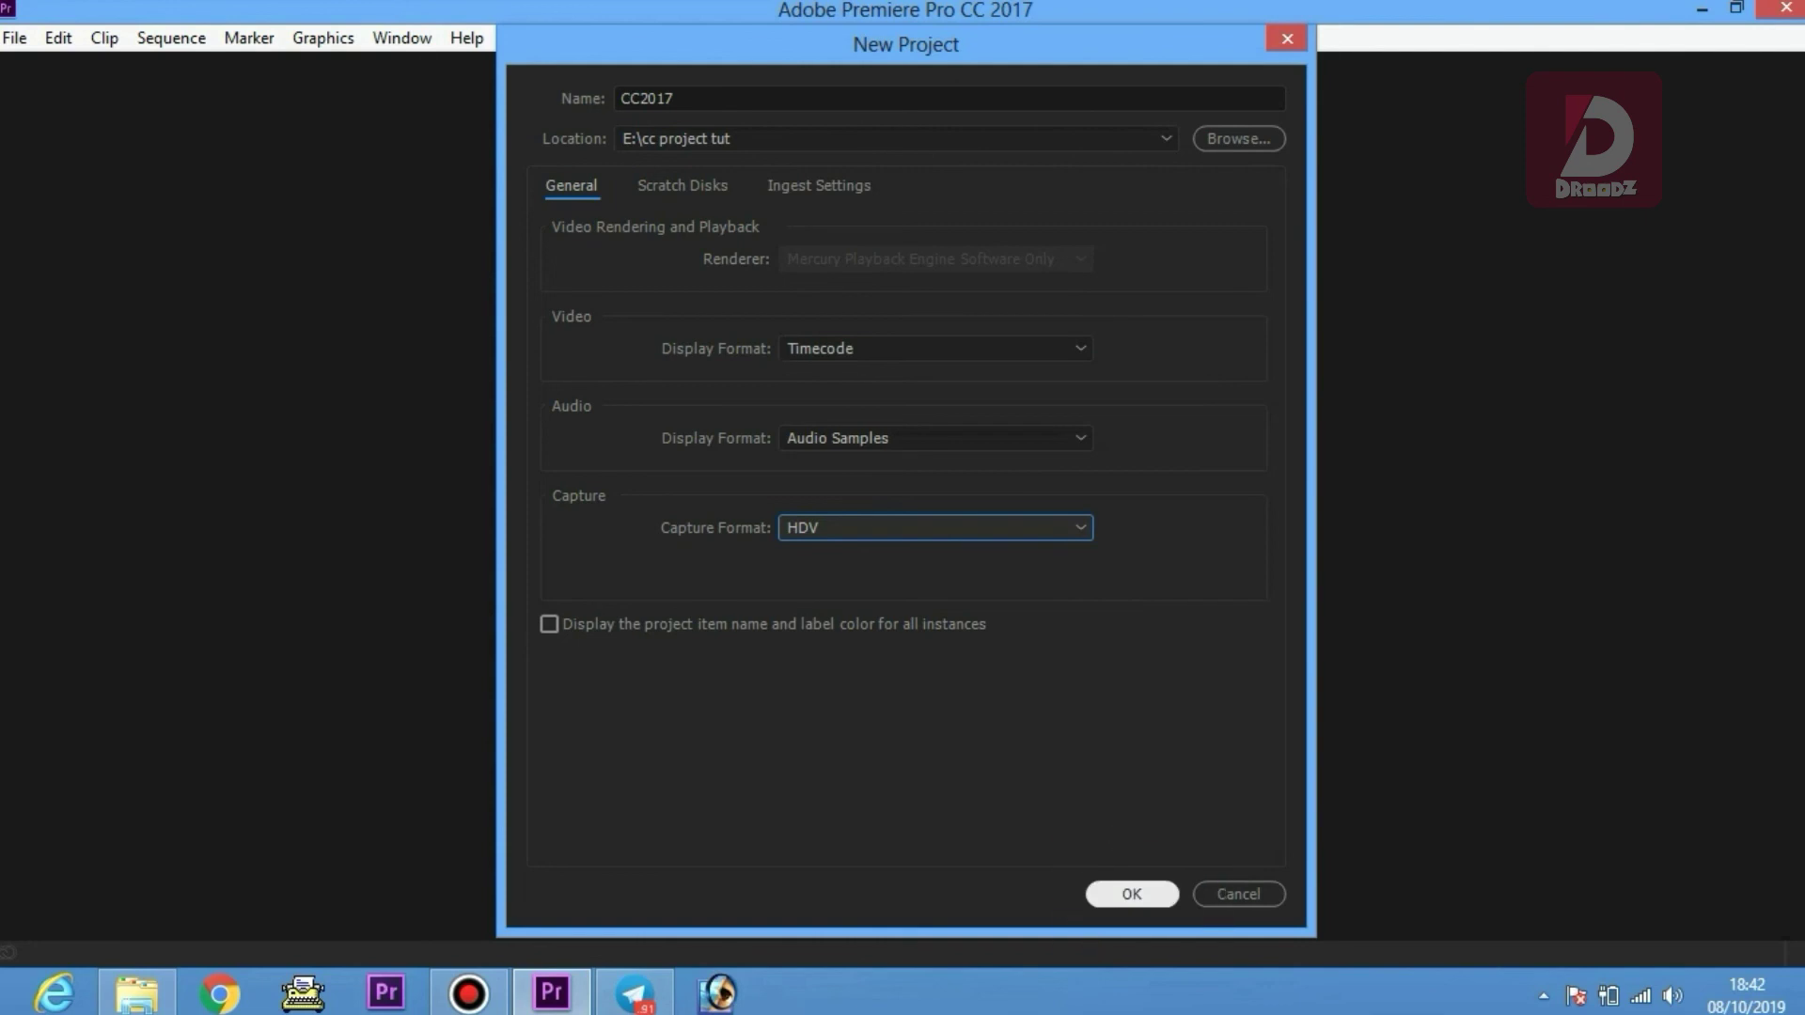
key(Return)
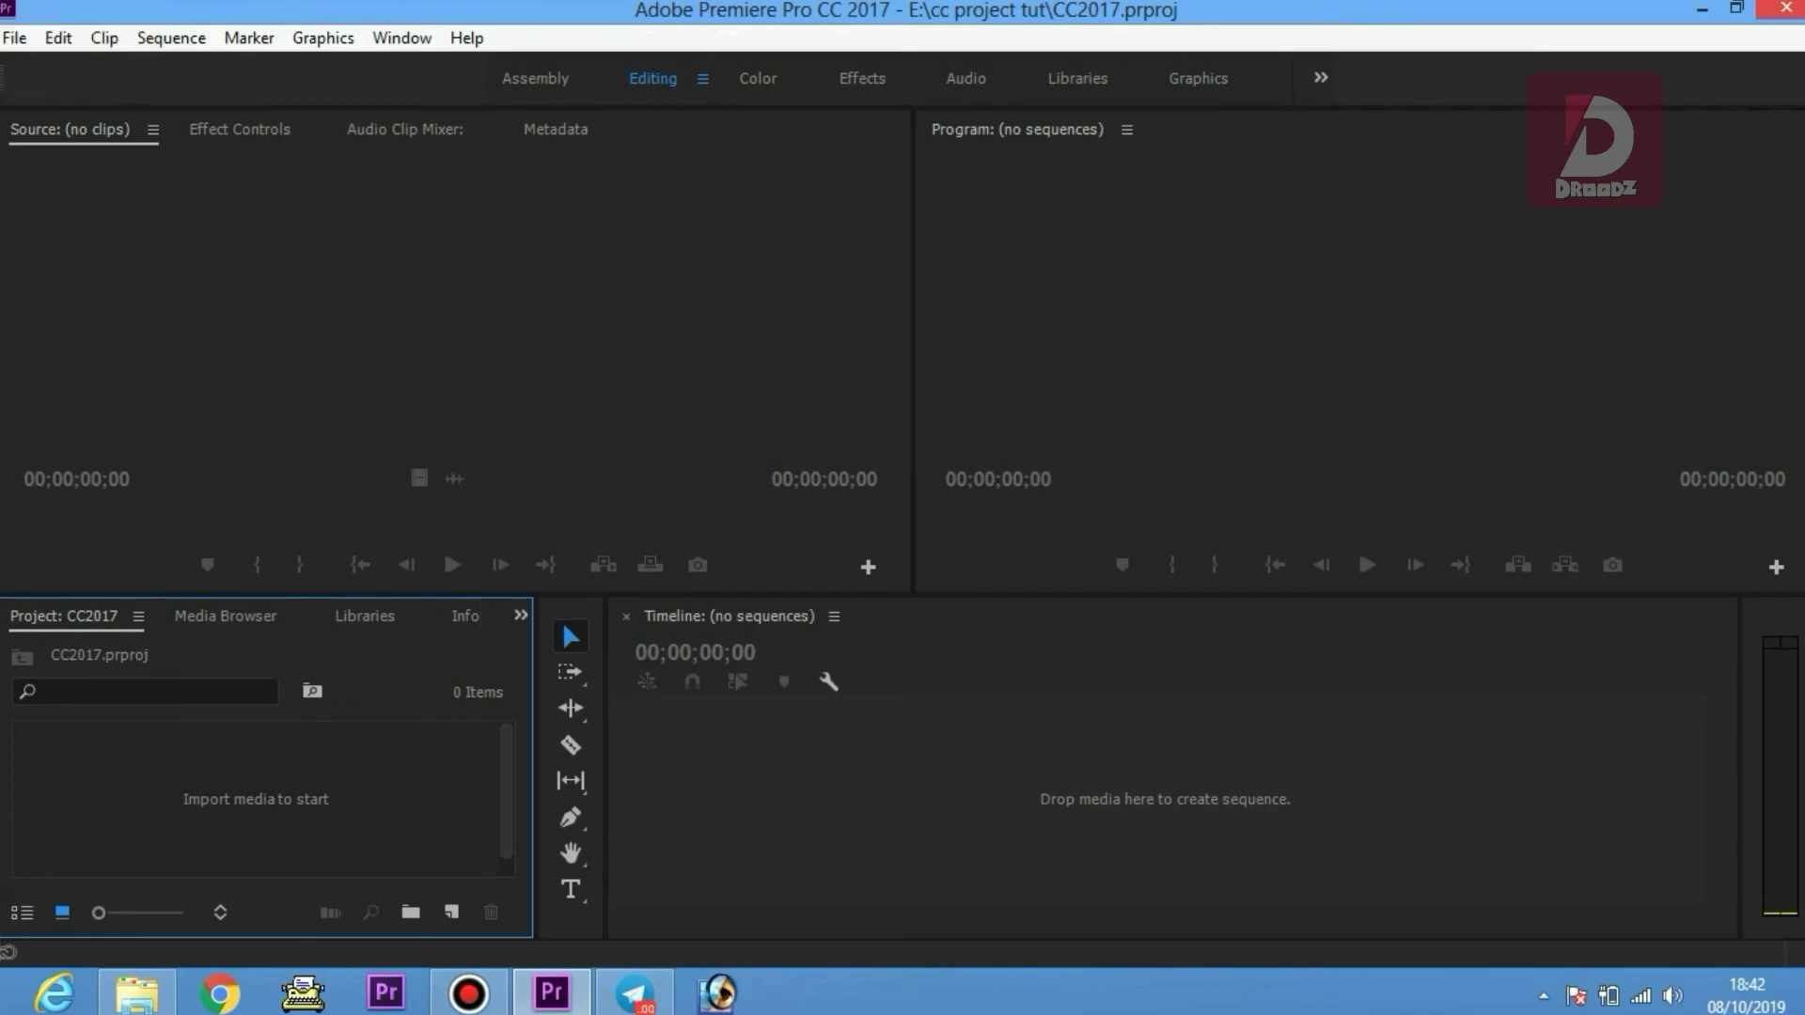
key(super+c)
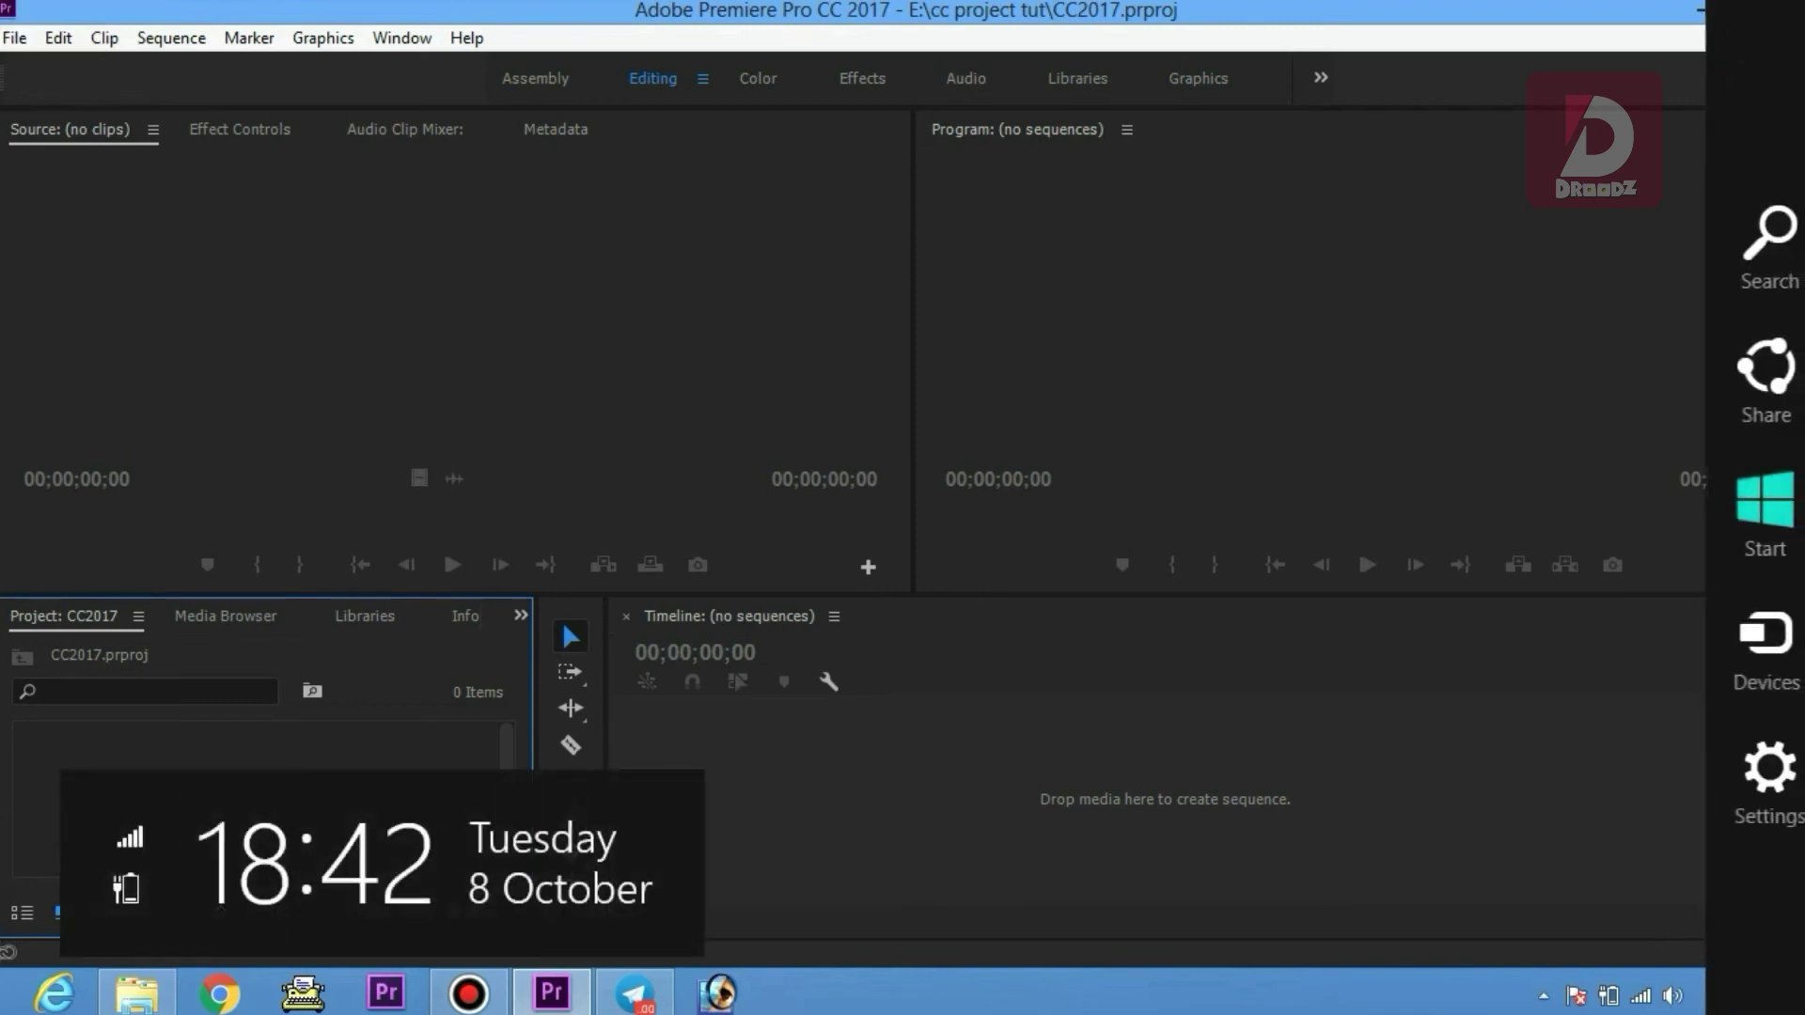
key(Escape)
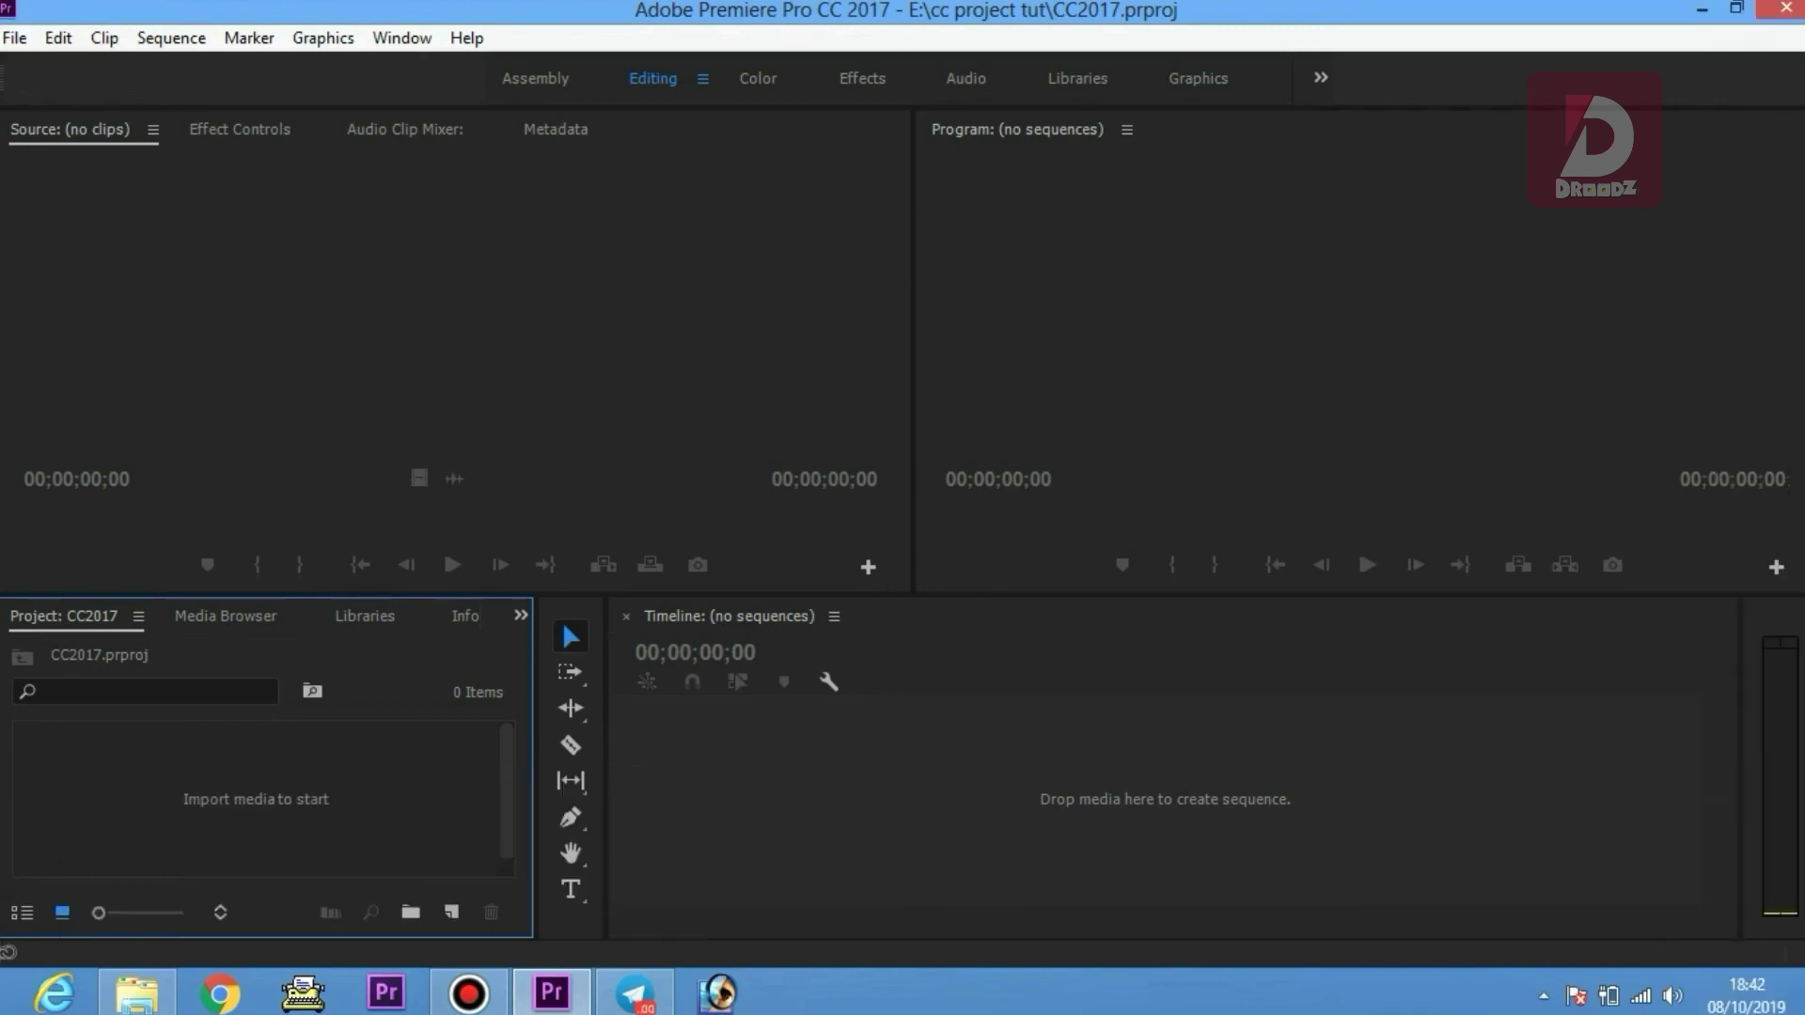